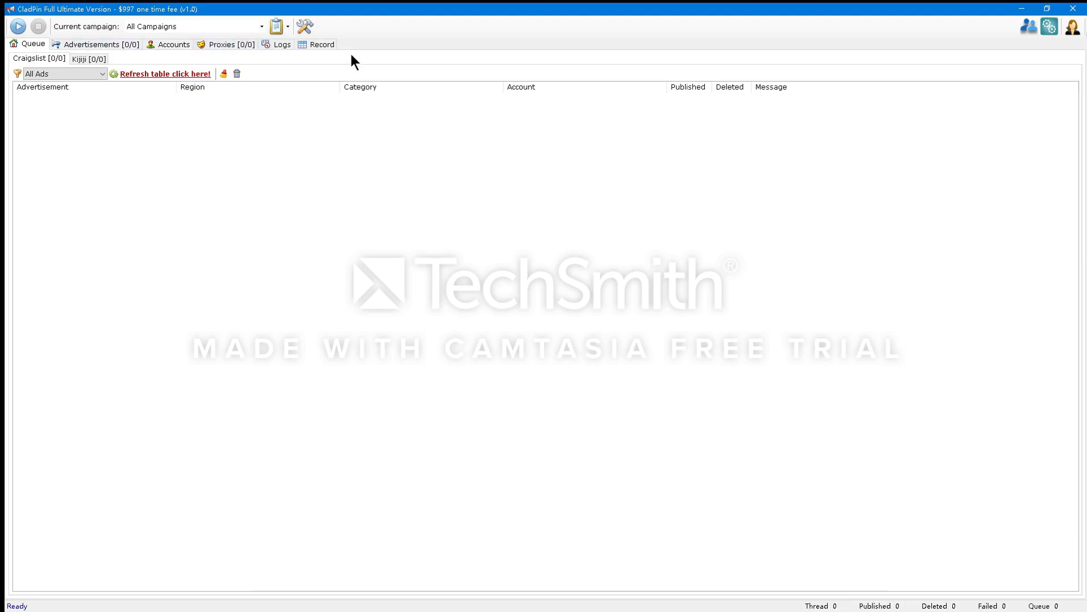
Start a new proxy in the proxy list and enter the IP address 255.255.255.255.
click(223, 47)
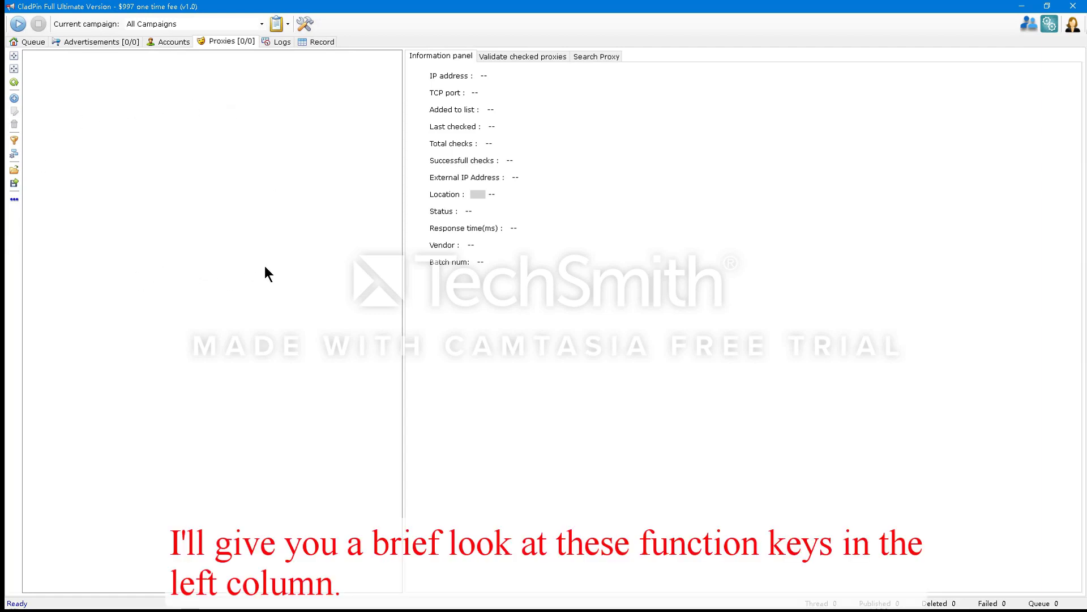
click(19, 99)
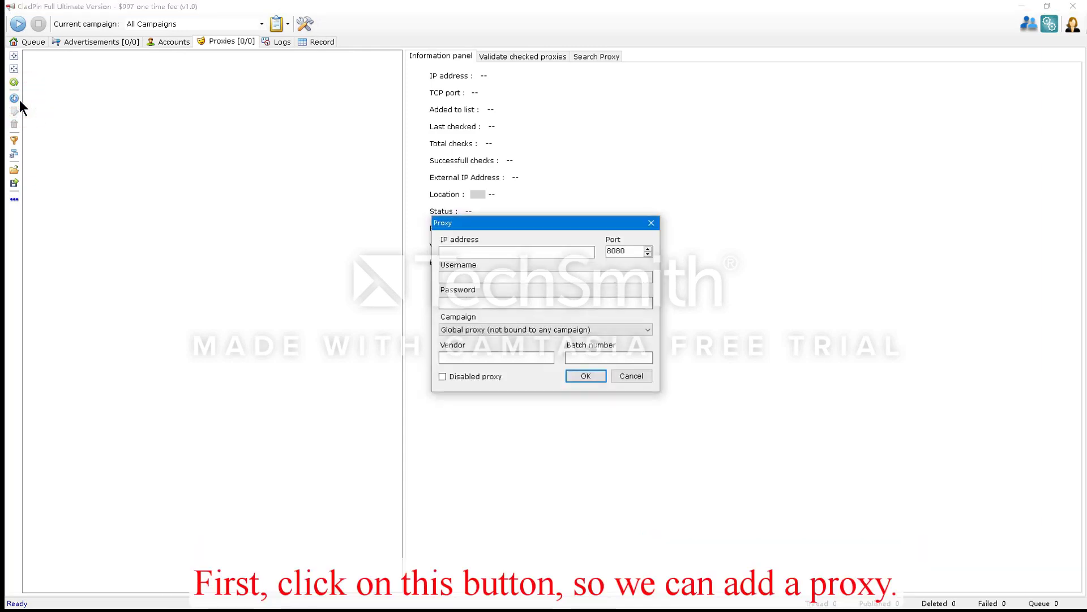
click(477, 253)
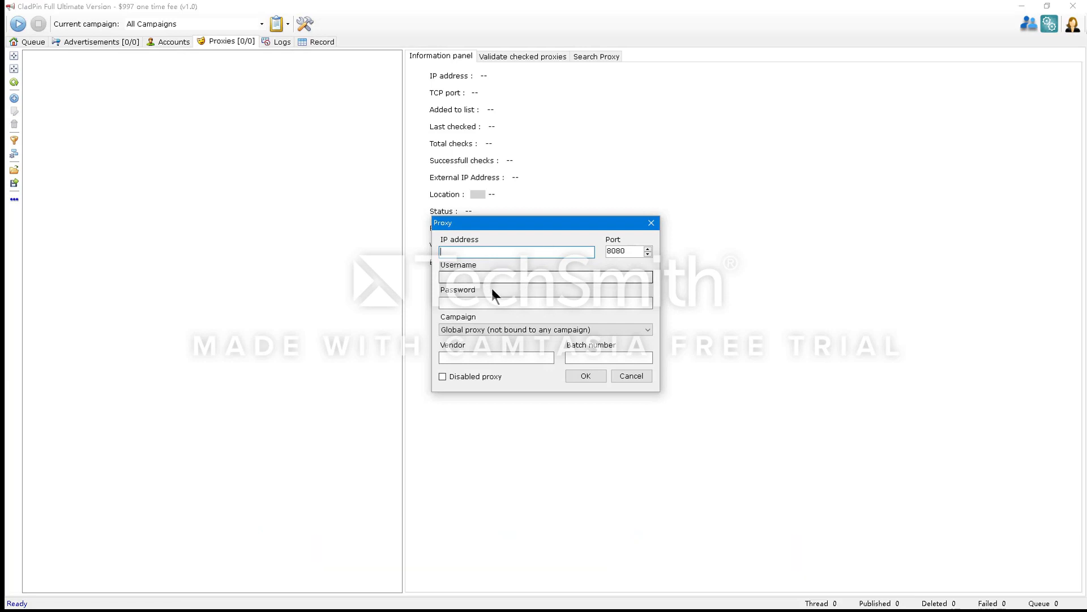
click(489, 252)
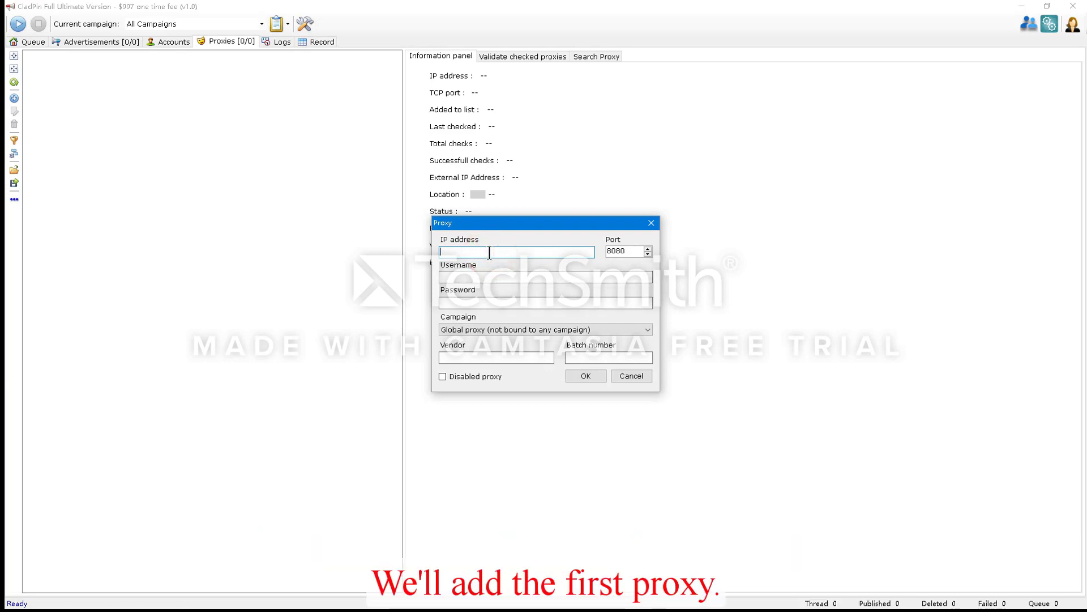
text(255.255.)
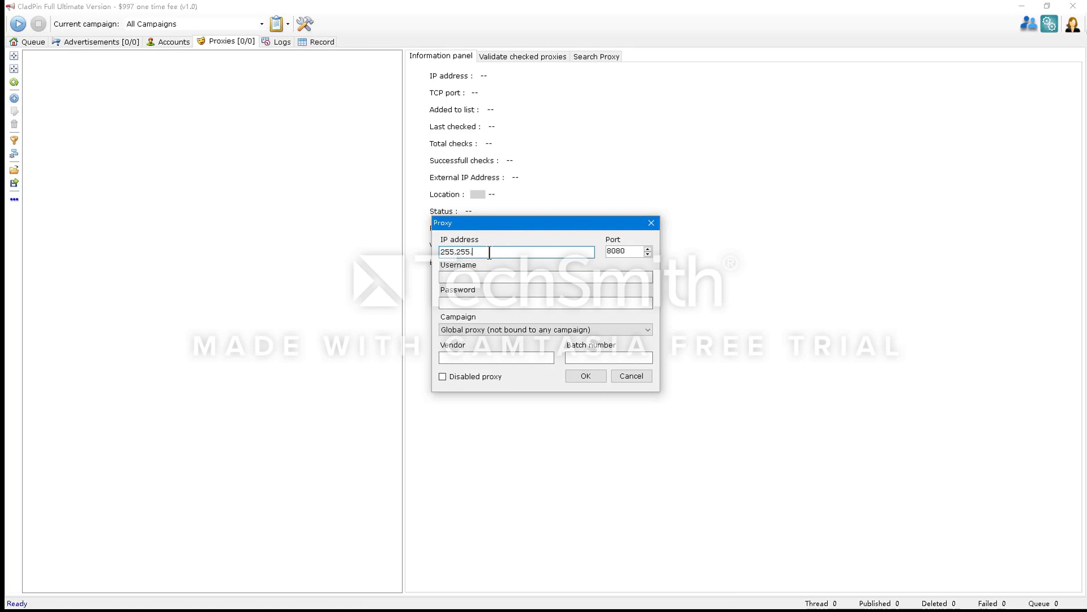
text(255.255:)
key(BackSpace)
Enter aaa as the new proxy's username and fill in the proxy password.
click(500, 276)
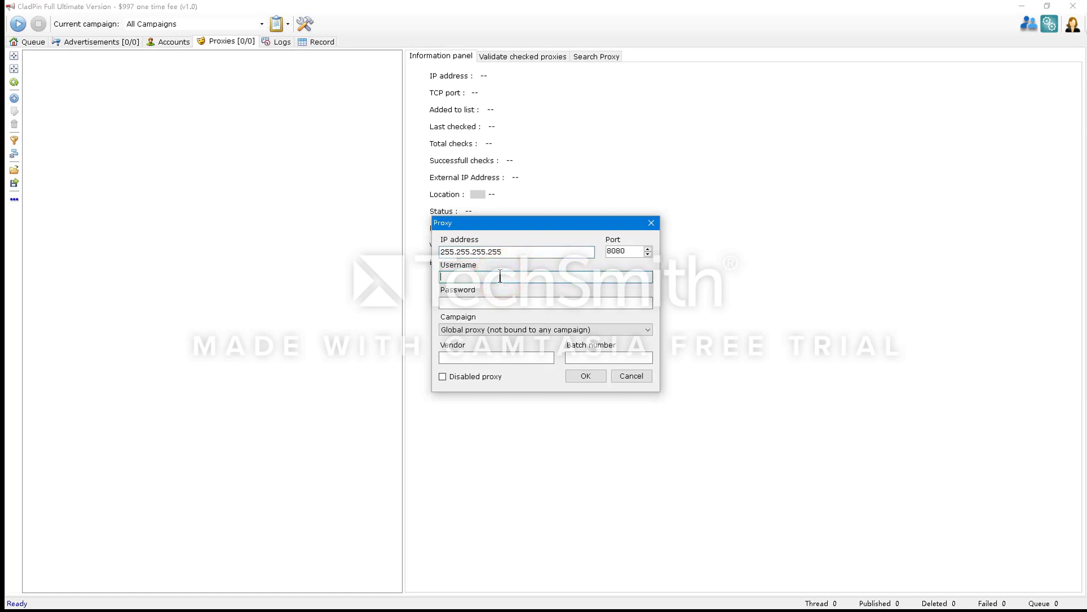
text(aaa)
click(508, 305)
text(bbb)
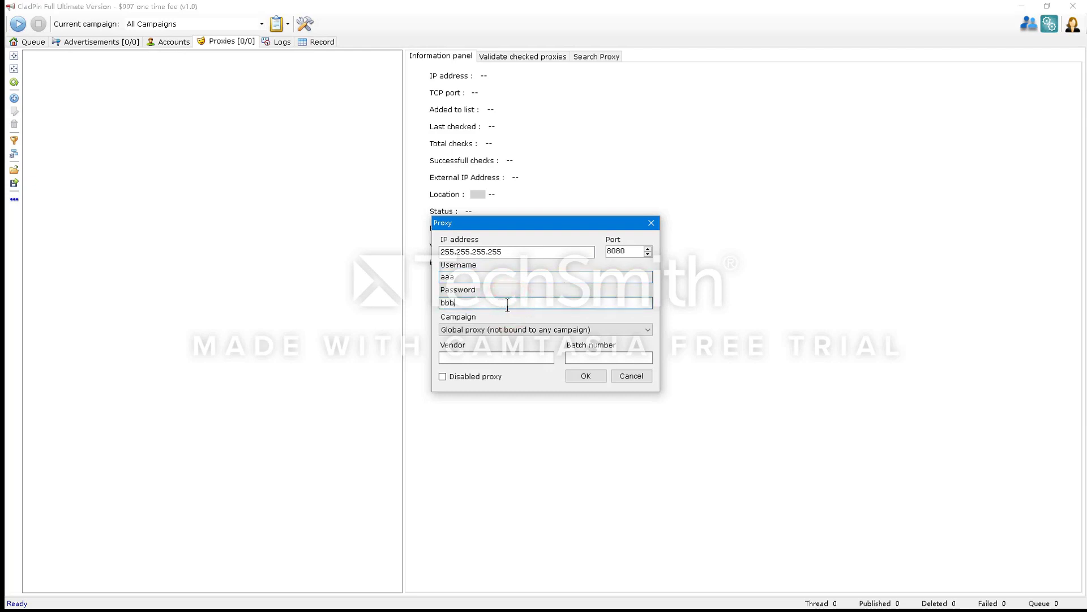
Set the proxy's vendor to first and its batch number to second, and save the proxy.
click(506, 357)
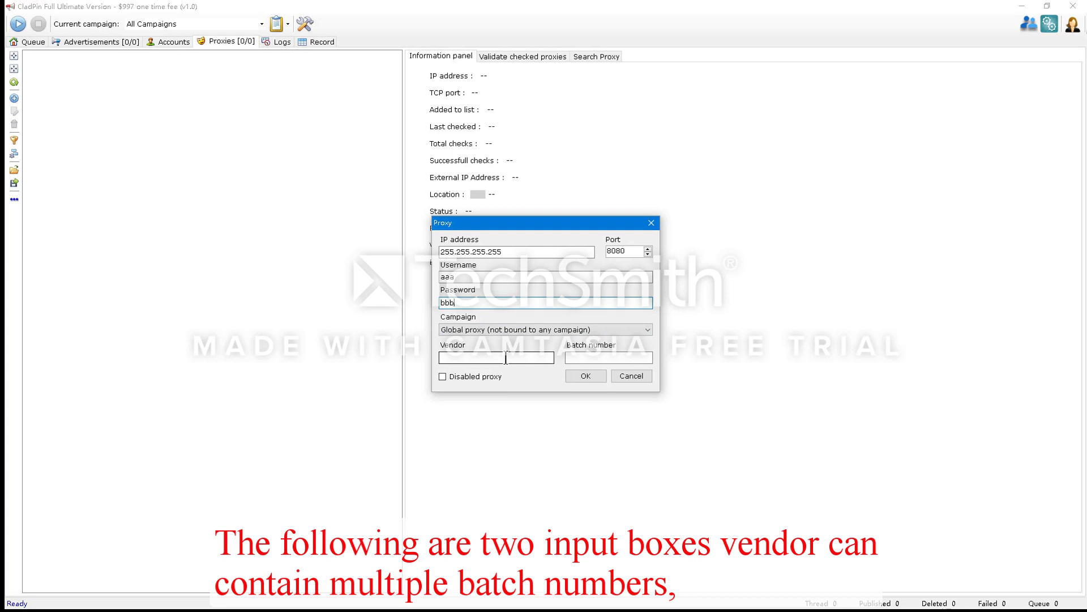
click(506, 357)
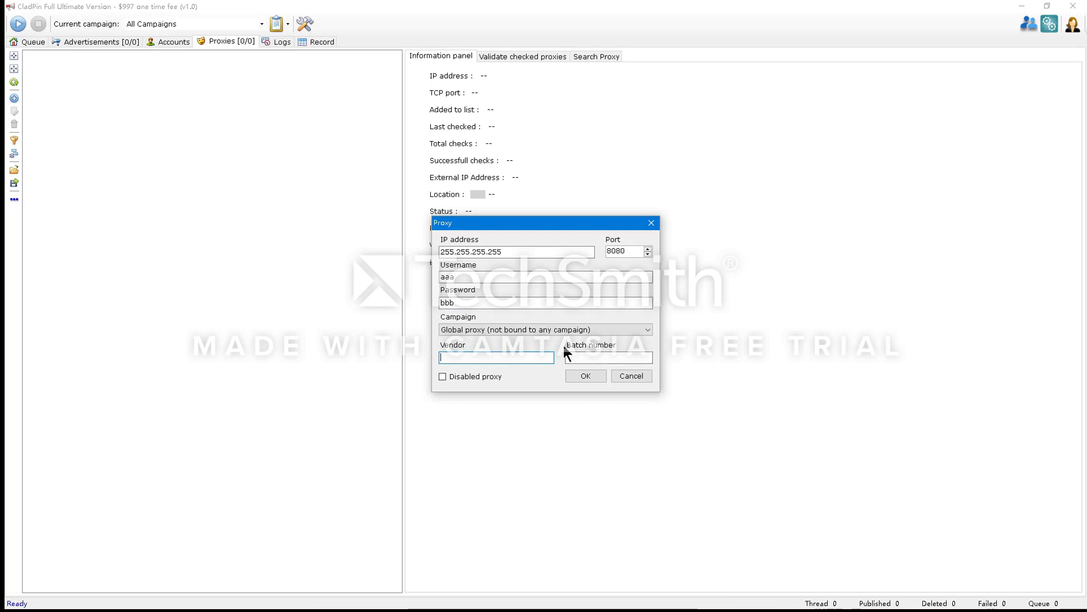
text(first)
click(619, 356)
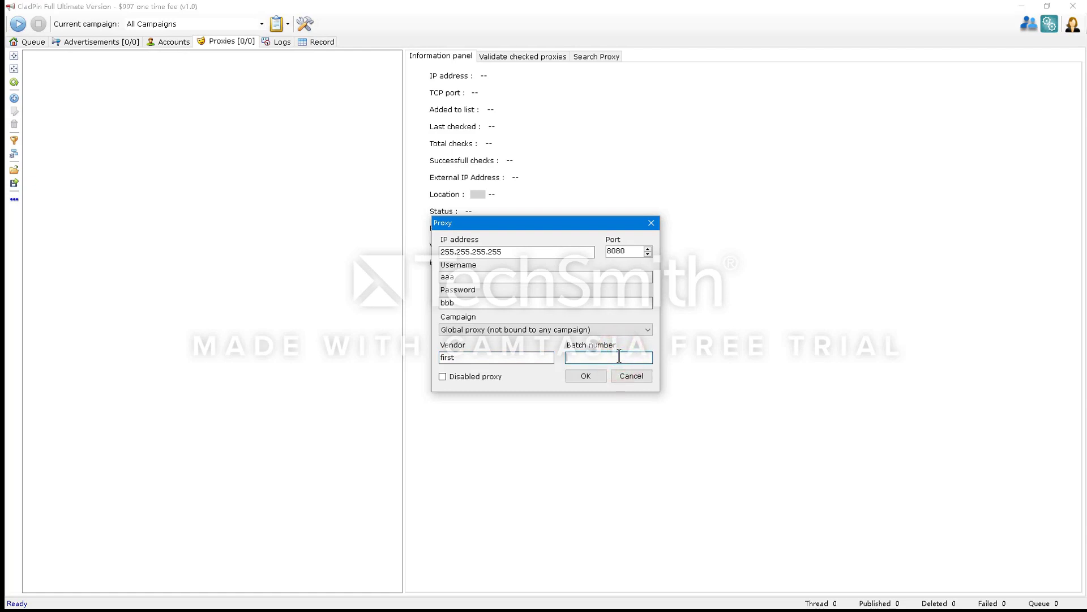
text(second)
click(578, 374)
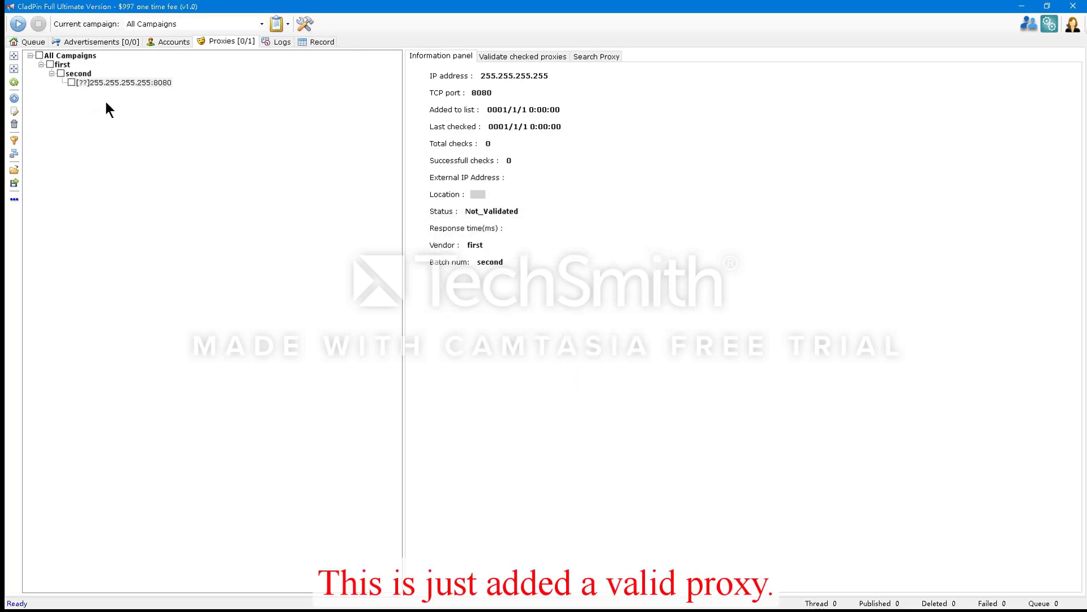
Look at the vendor and batch groups that contain the new proxy in the proxy tree.
click(63, 64)
click(84, 73)
click(86, 72)
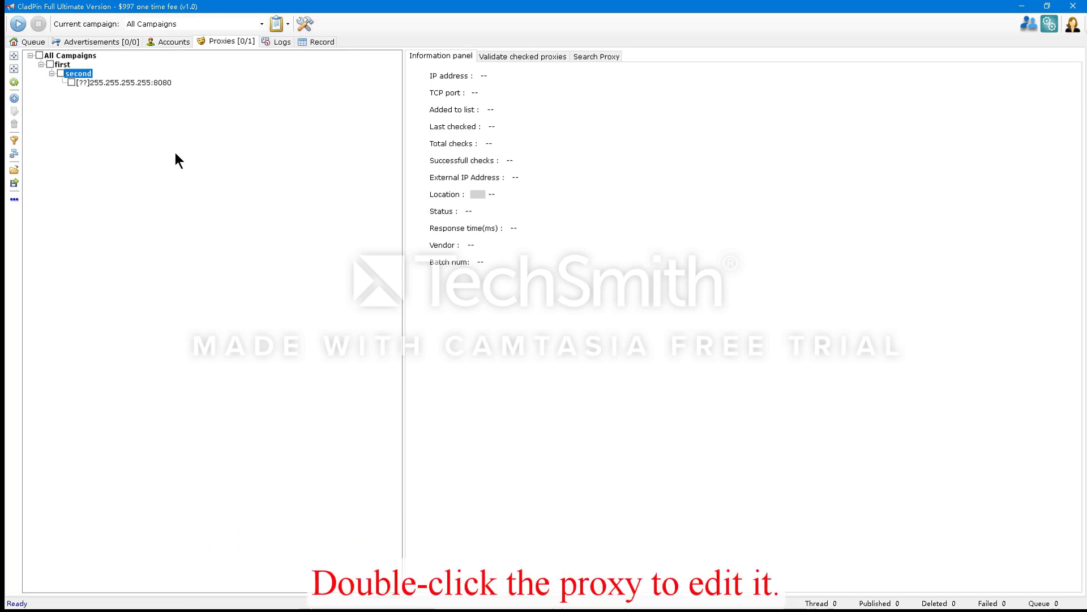
Review the properties and campaign options of the 255.255.255.255 proxy, and close them without changes.
double_click(141, 84)
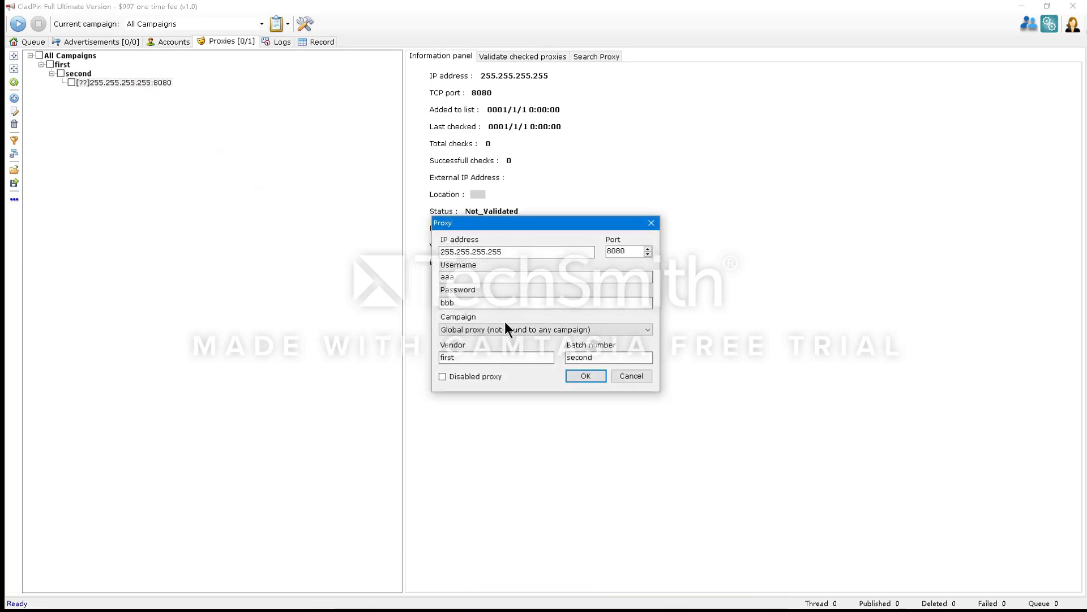
click(600, 333)
click(600, 334)
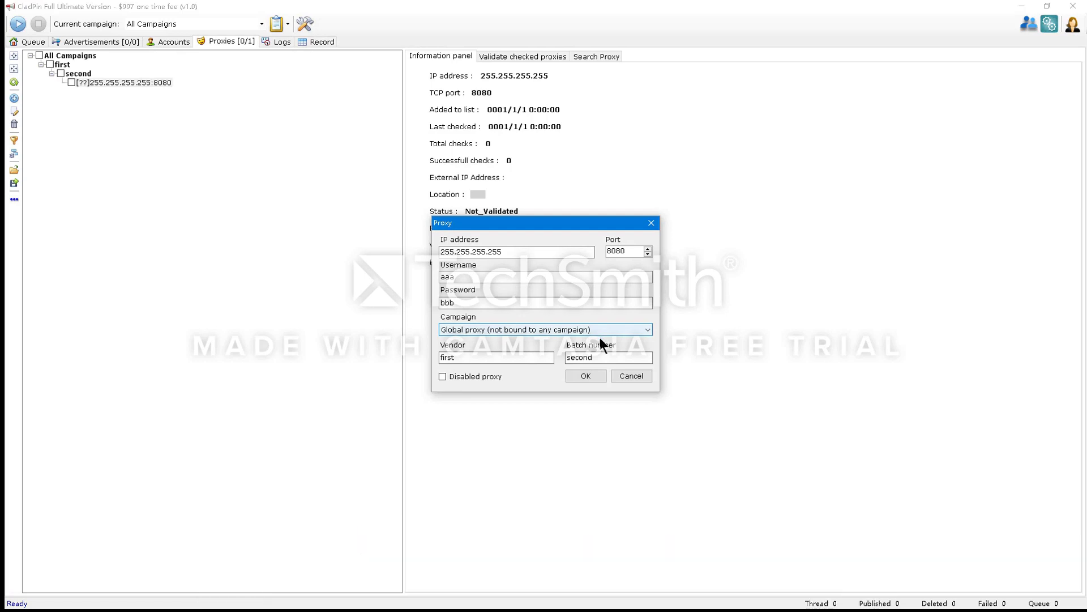
click(624, 373)
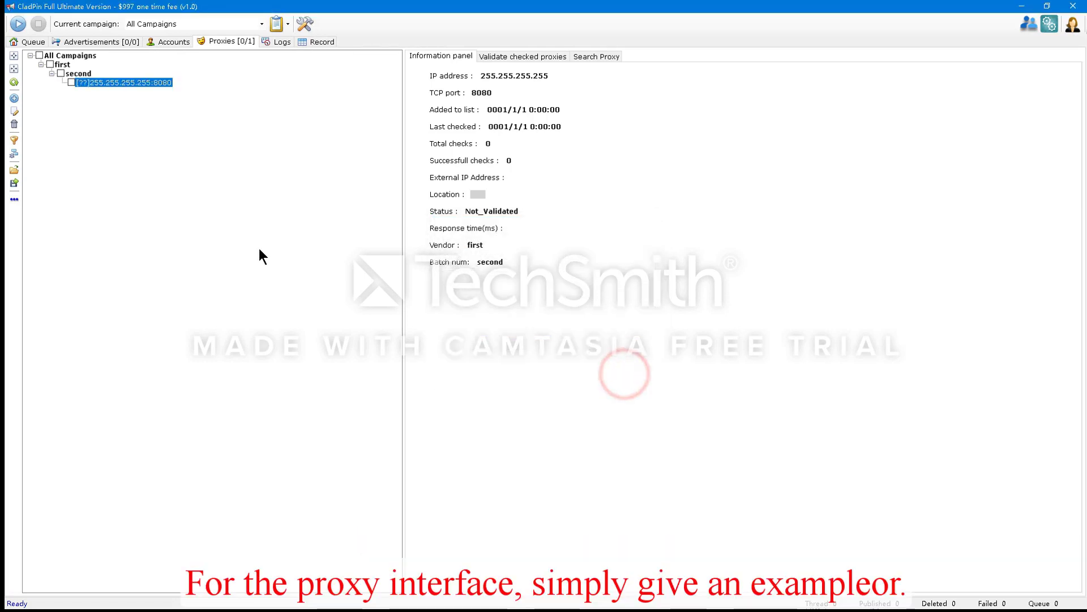
View the list of campaigns available as the current campaign.
click(261, 27)
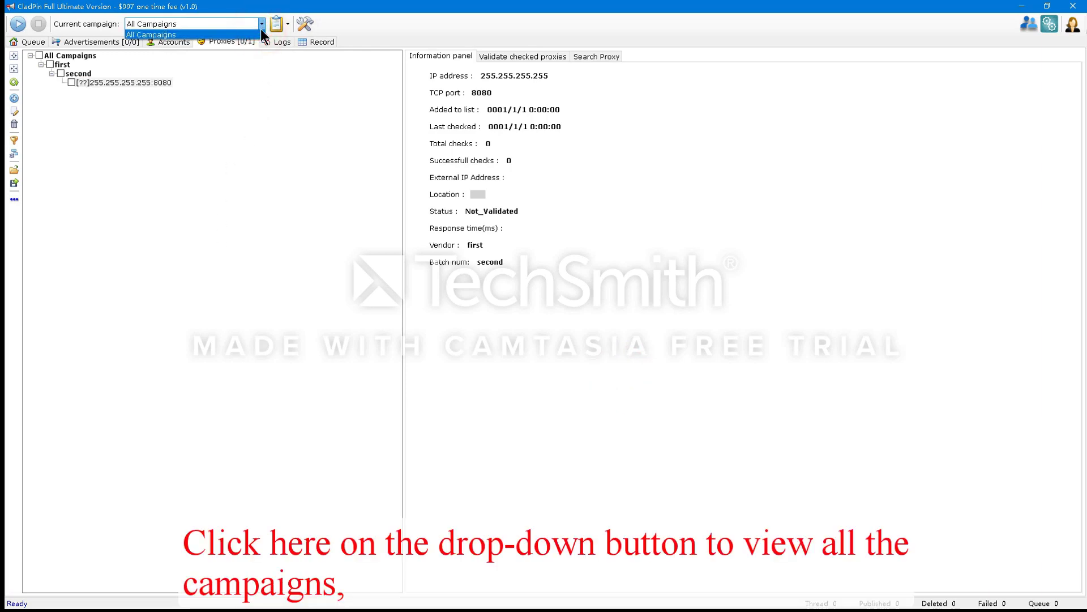
click(261, 29)
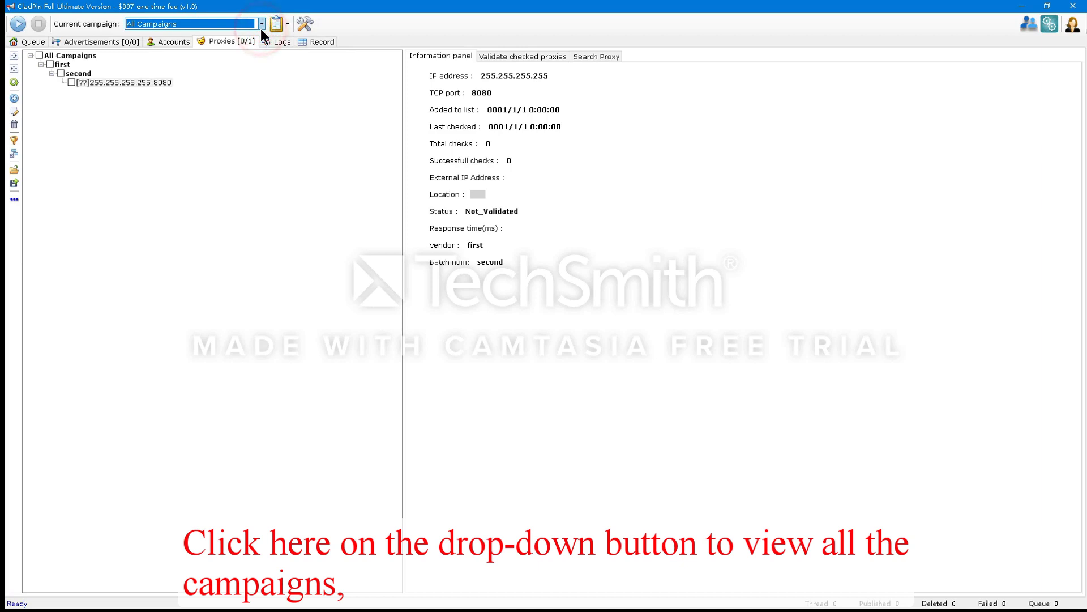
click(261, 29)
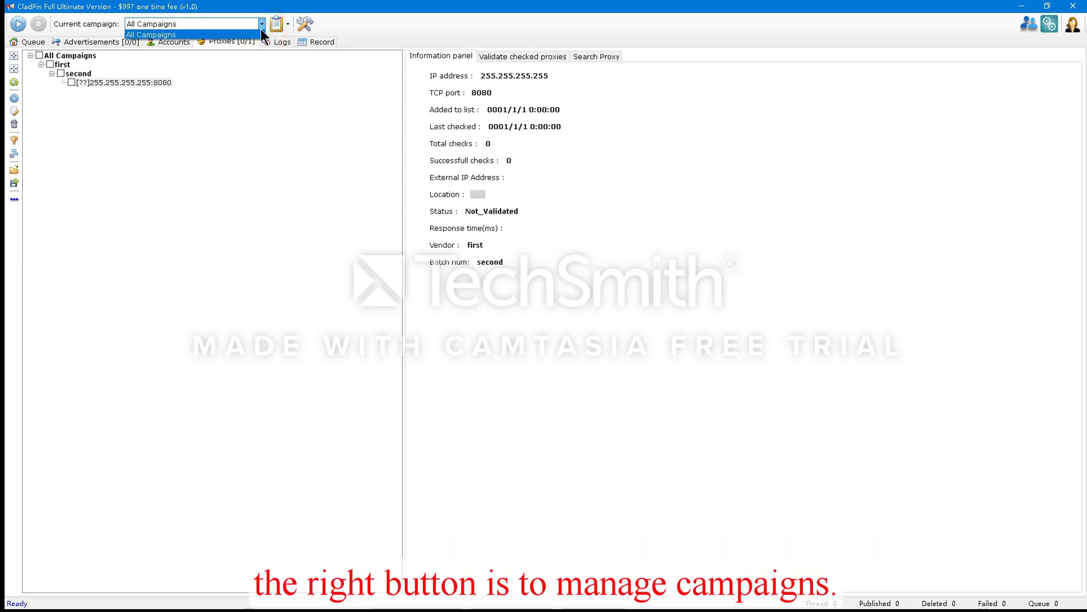
click(261, 29)
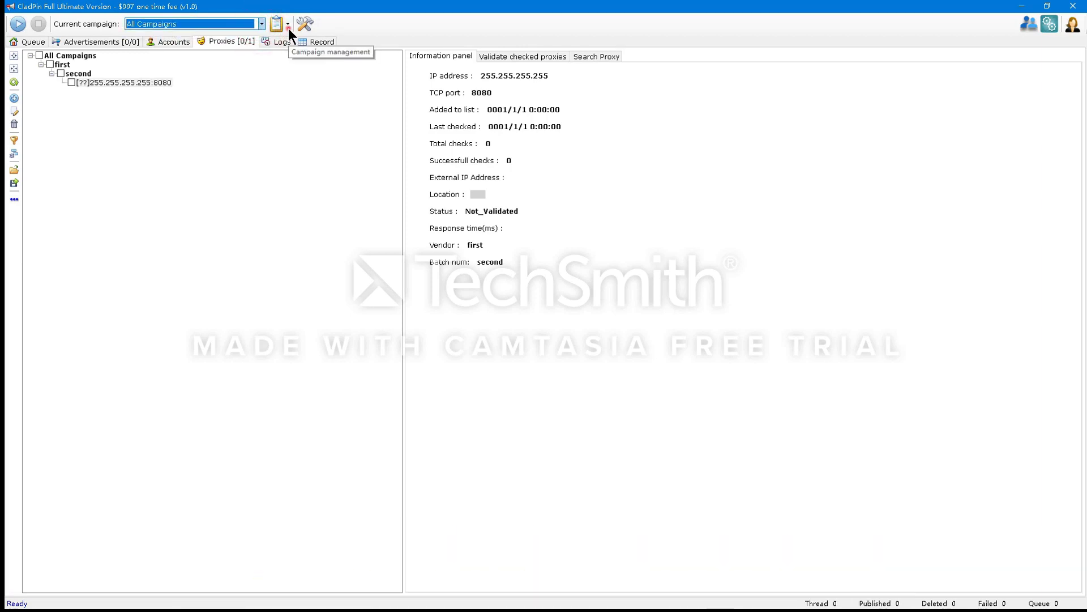
Create a new campaign named test1.
click(288, 28)
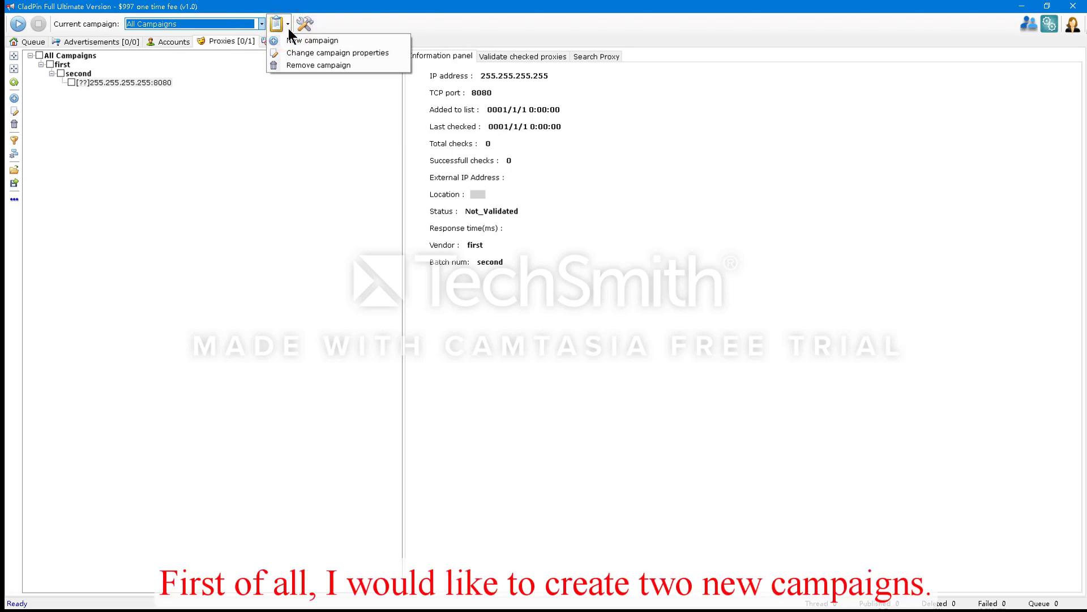
click(288, 30)
click(267, 20)
click(297, 43)
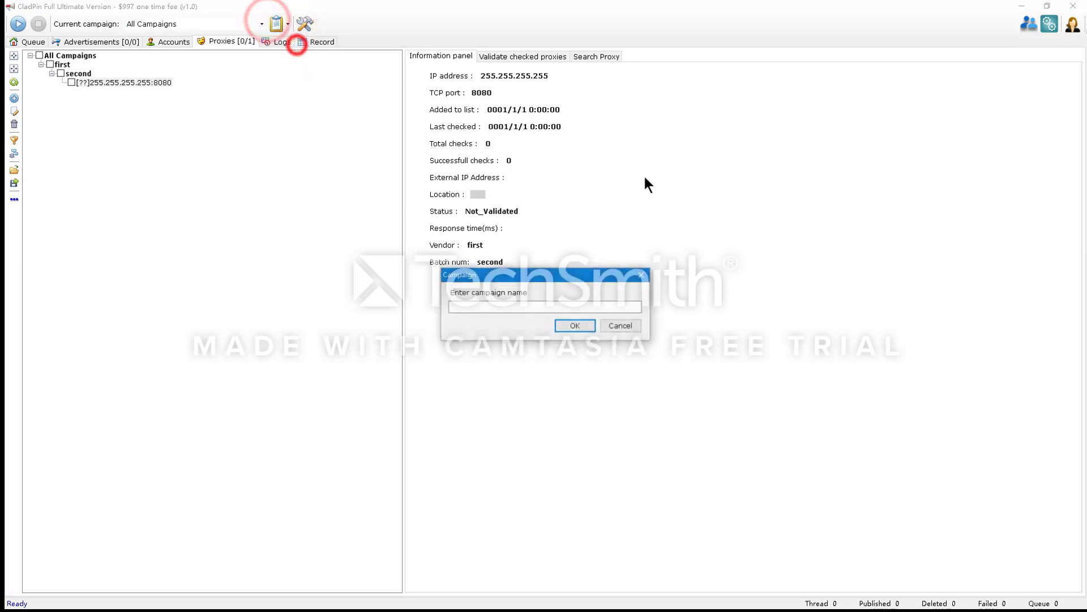
click(582, 306)
text(test1)
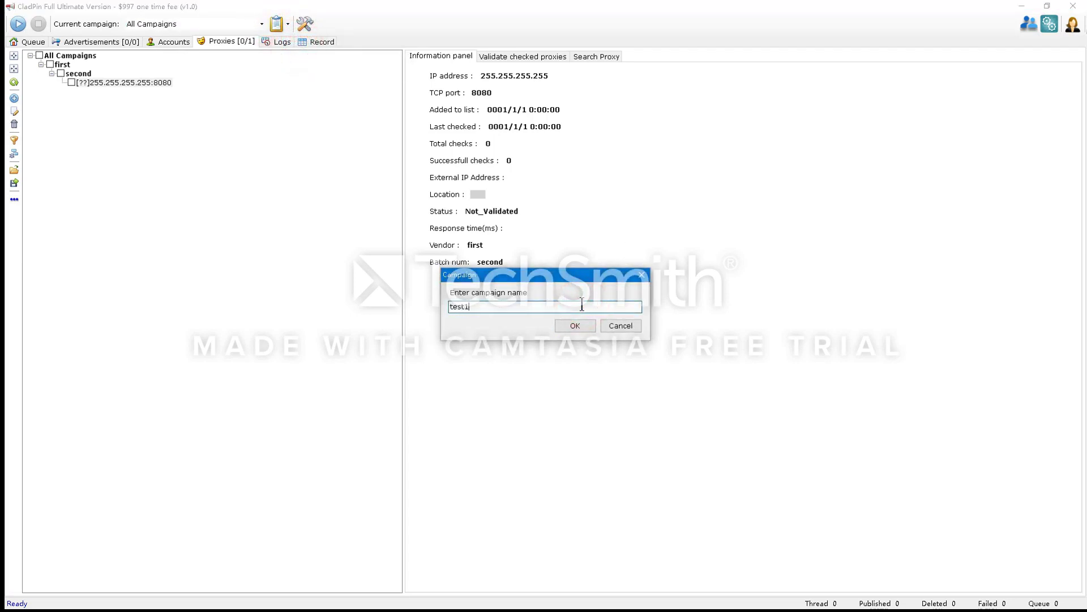
click(576, 326)
Create a second new campaign named test2.
click(288, 24)
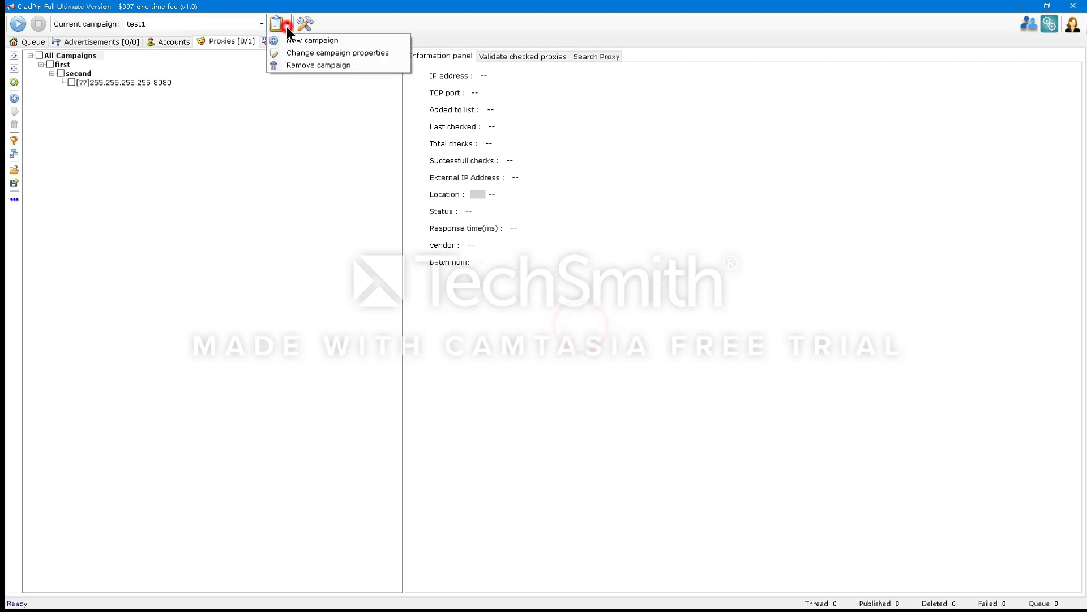
click(304, 43)
click(543, 307)
text(test2)
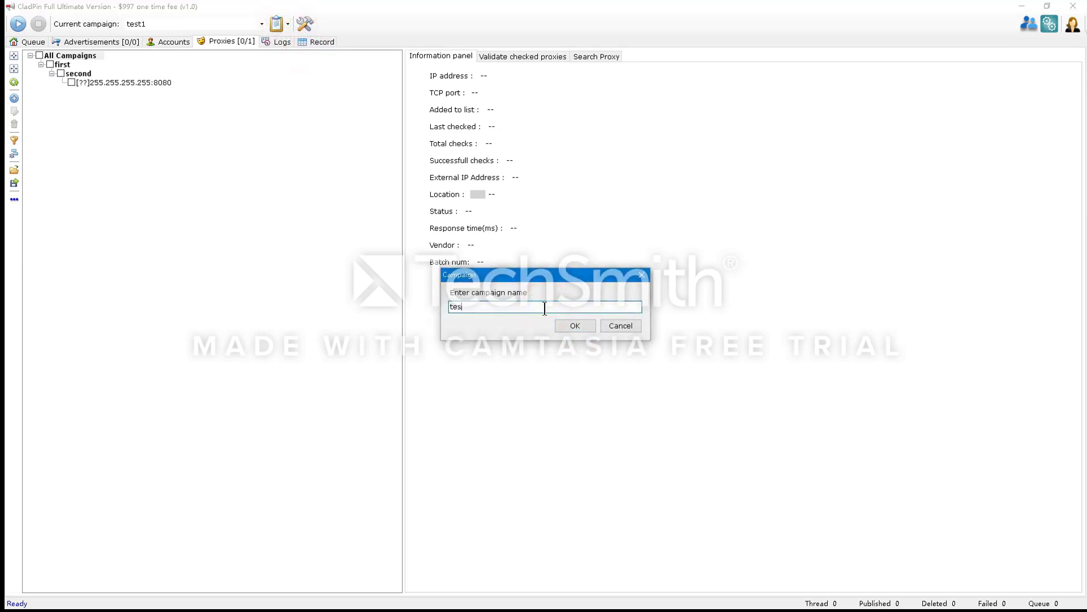
click(565, 324)
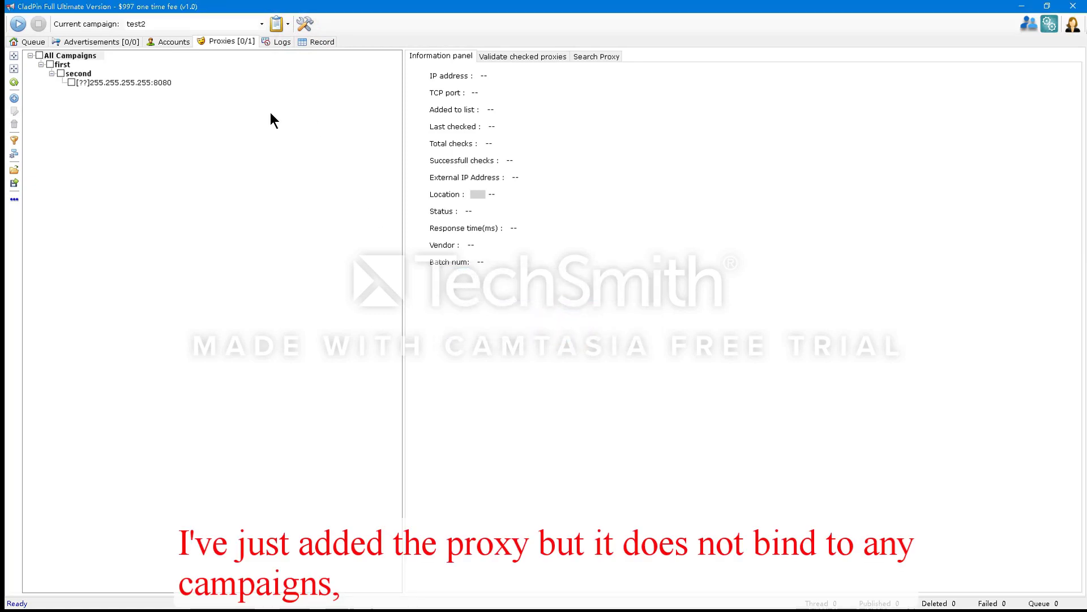
Check the campaign choices of the 255.255.255.255 proxy and keep it as Global proxy (not bound to any campaign).
double_click(96, 81)
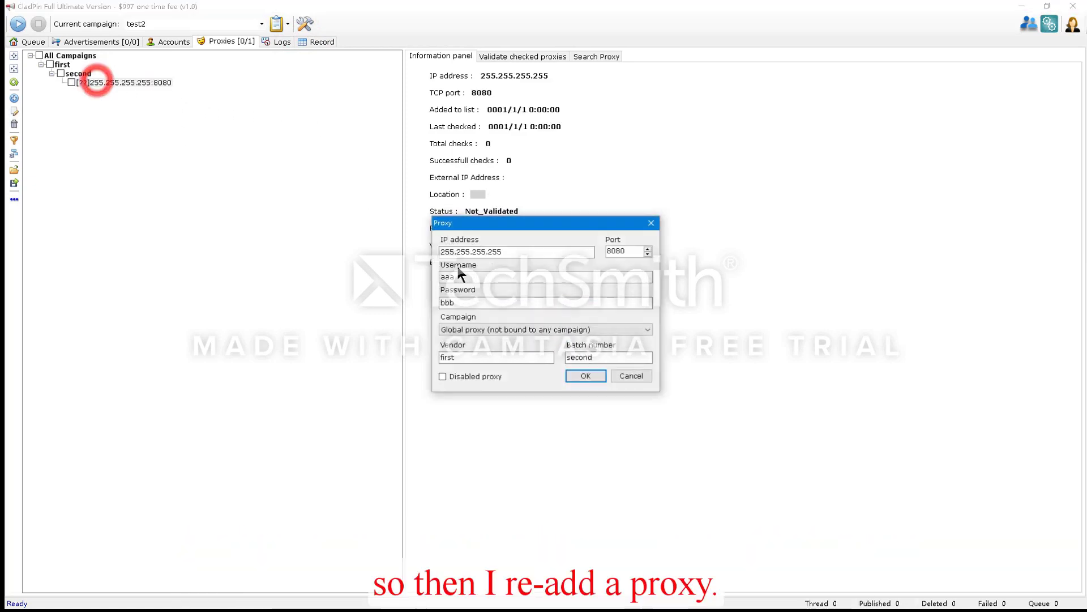
click(532, 329)
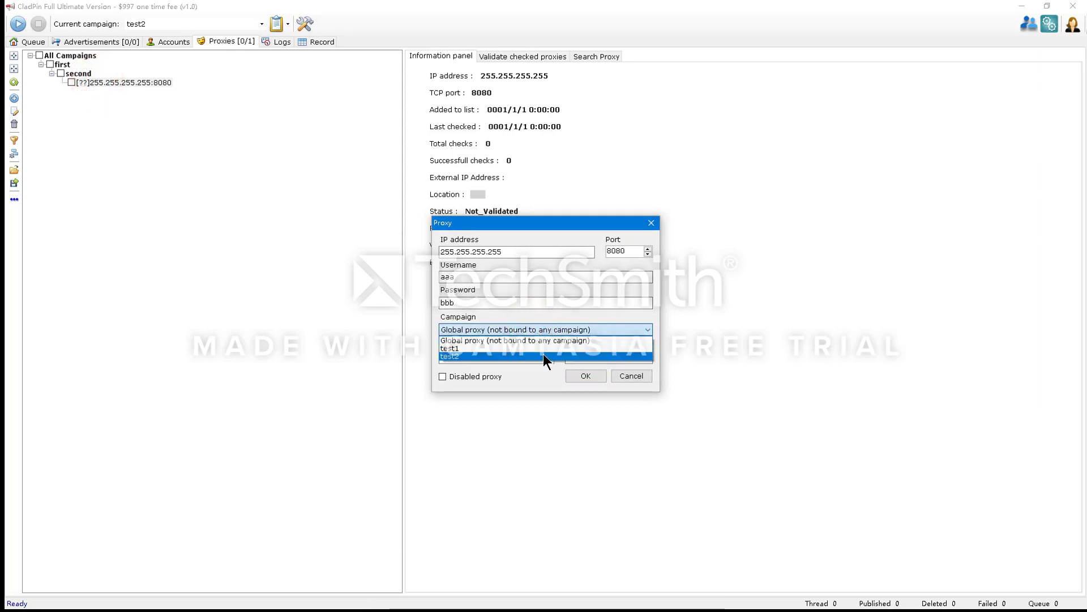
click(551, 341)
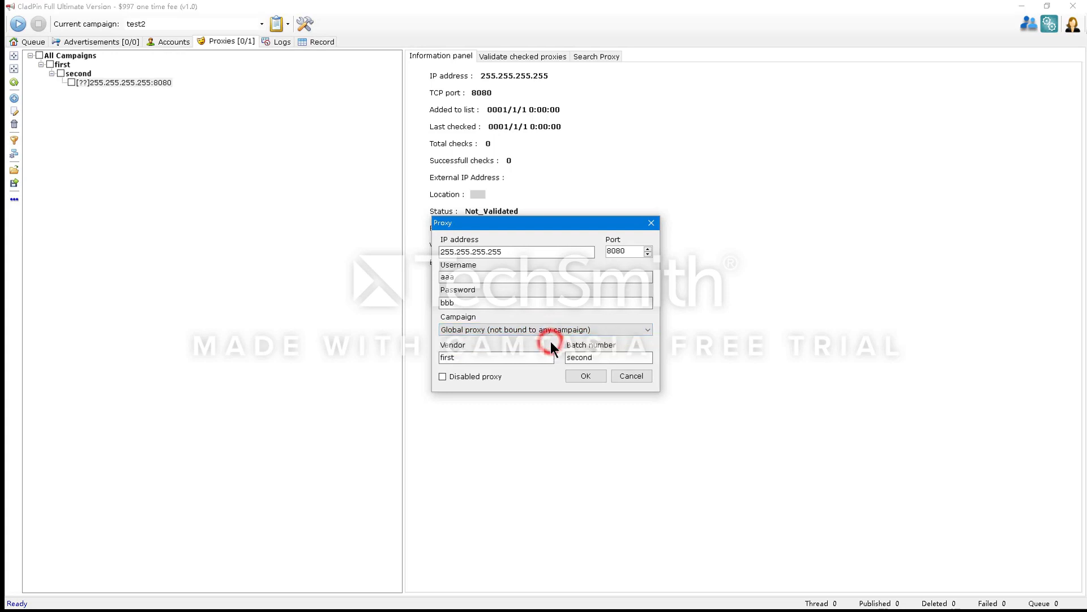
click(585, 375)
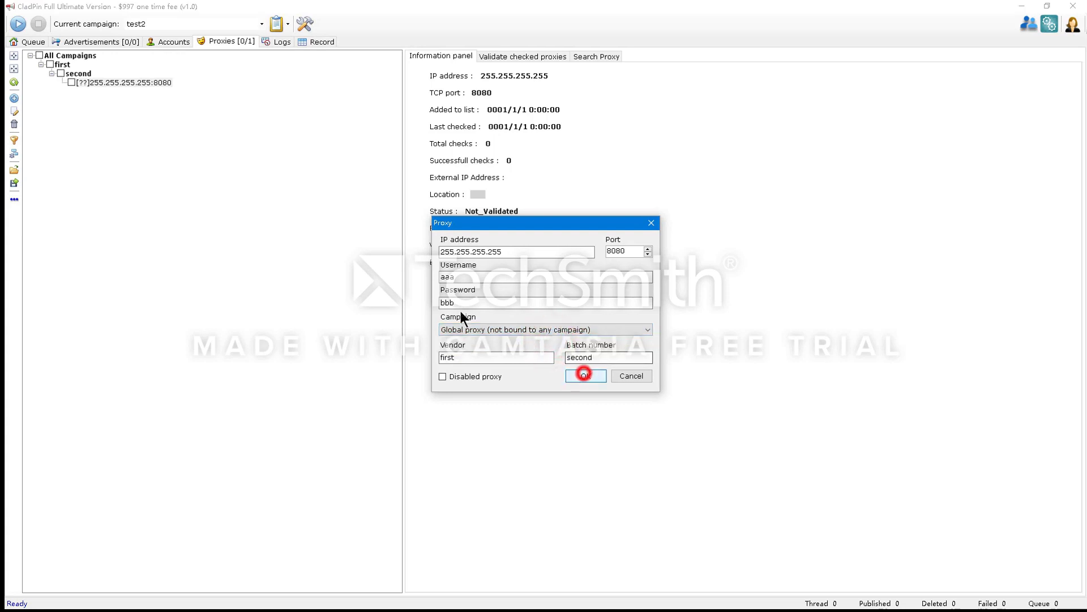
Start another proxy with IP address 233.233.233.233 and username aaa, and fill in the proxy password.
click(14, 98)
click(469, 251)
text(233)
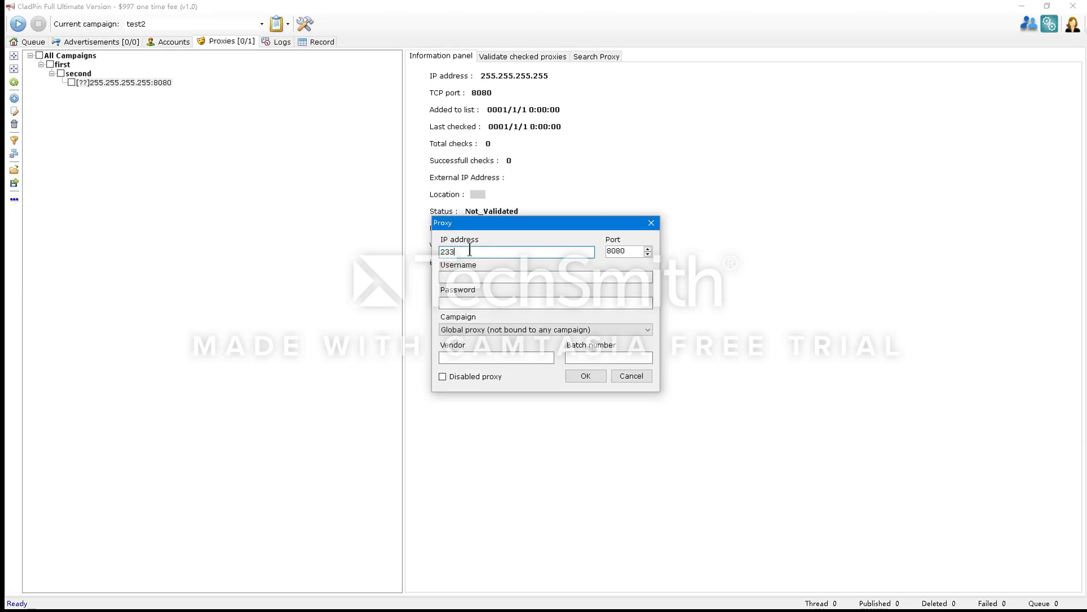
text(.233.233.233)
click(488, 278)
text(aaa)
click(497, 301)
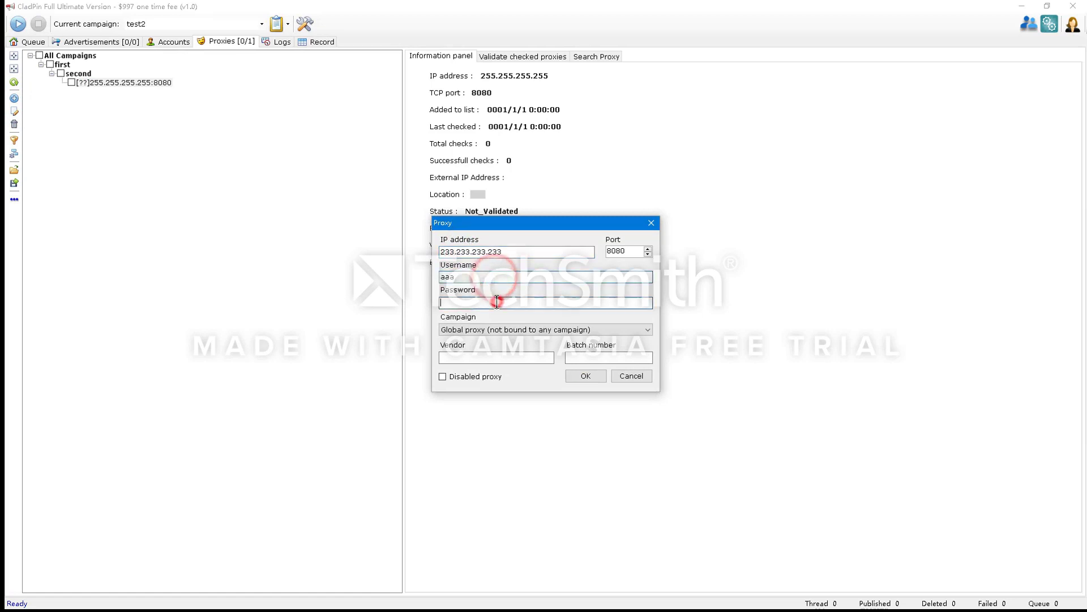
text(bbb)
Set the second proxy's vendor to 111 and its batch number to 222, and save the proxy.
click(504, 351)
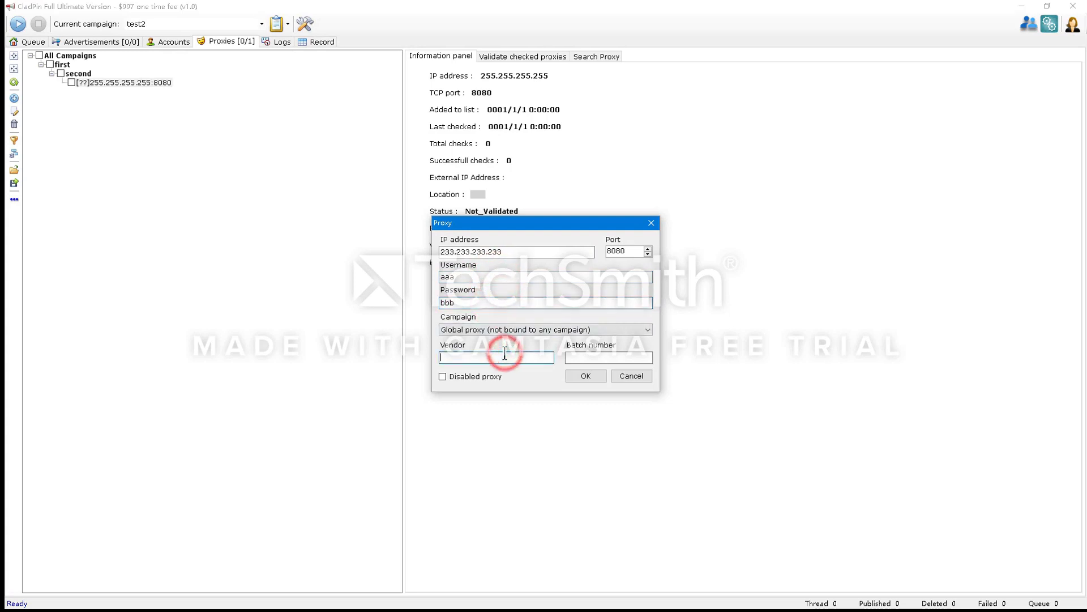
text(111)
click(596, 362)
text(222)
click(586, 375)
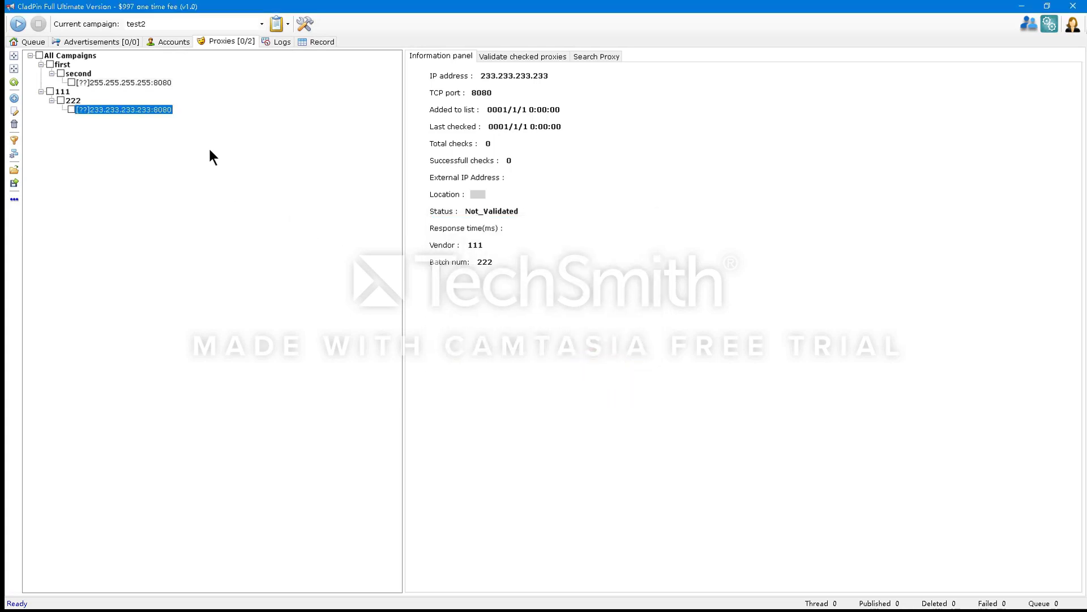
Bind the 233.233.233.233 proxy to campaign test1 and save it.
double_click(96, 111)
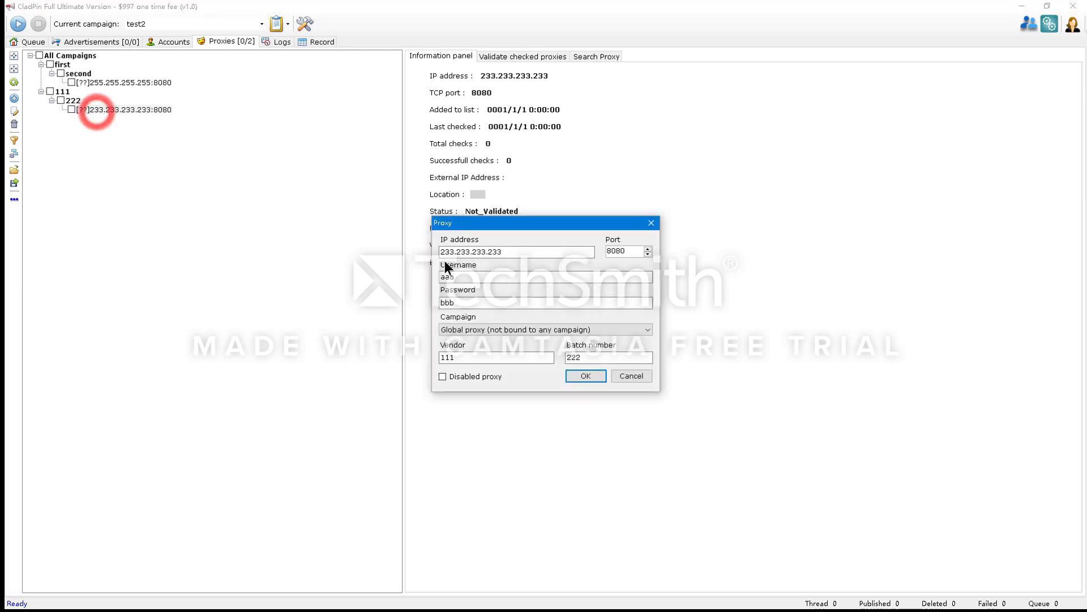
click(489, 327)
click(491, 344)
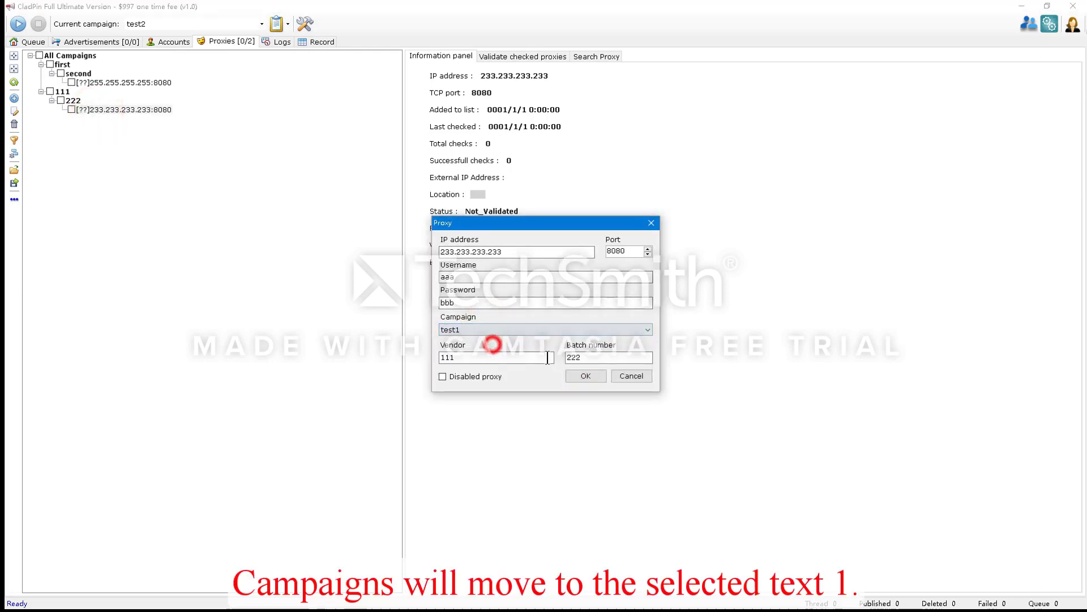
click(585, 375)
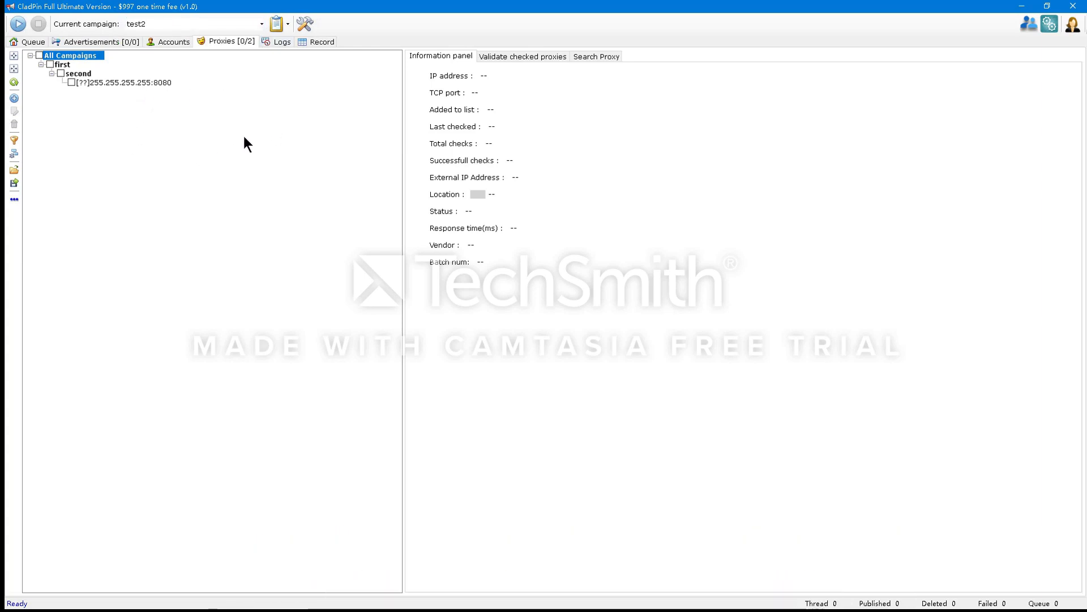
Review the 233.233.233.233 proxy's settings with test1 as the current campaign, and set the current campaign to All Campaigns.
click(246, 28)
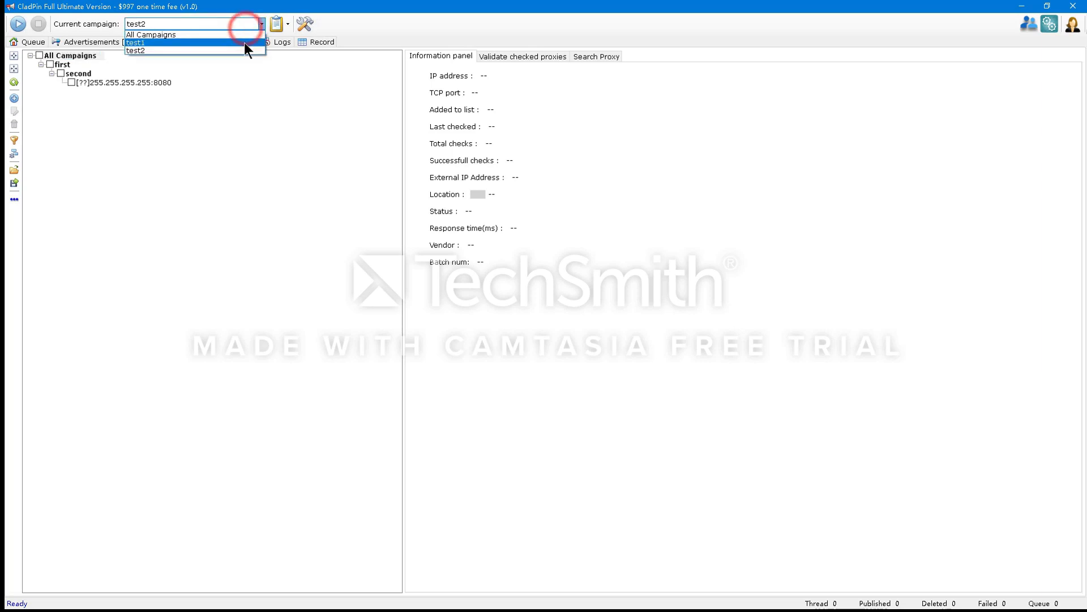
click(247, 44)
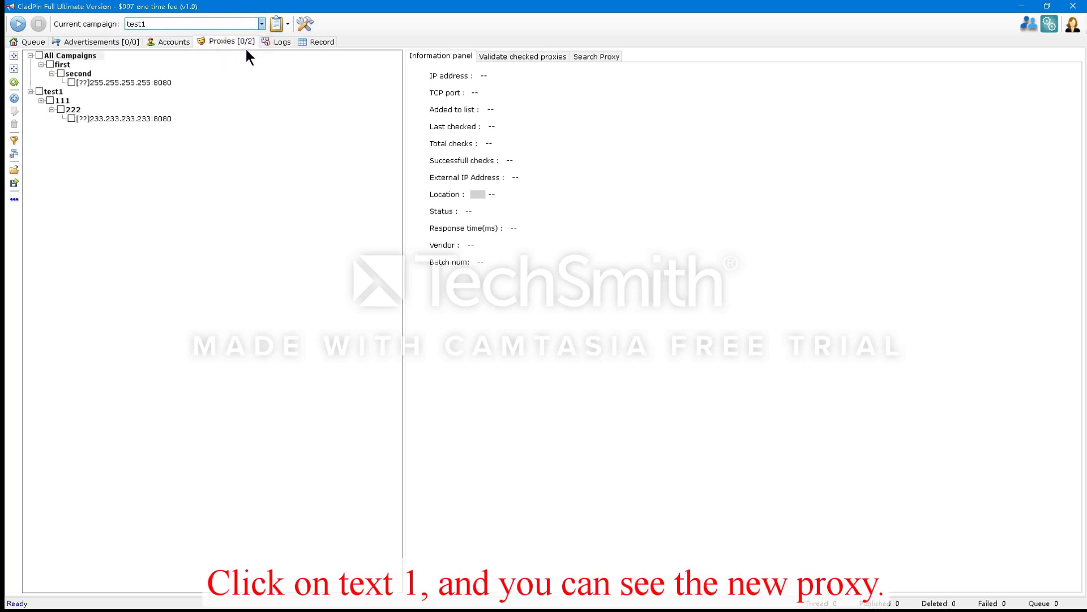
double_click(131, 116)
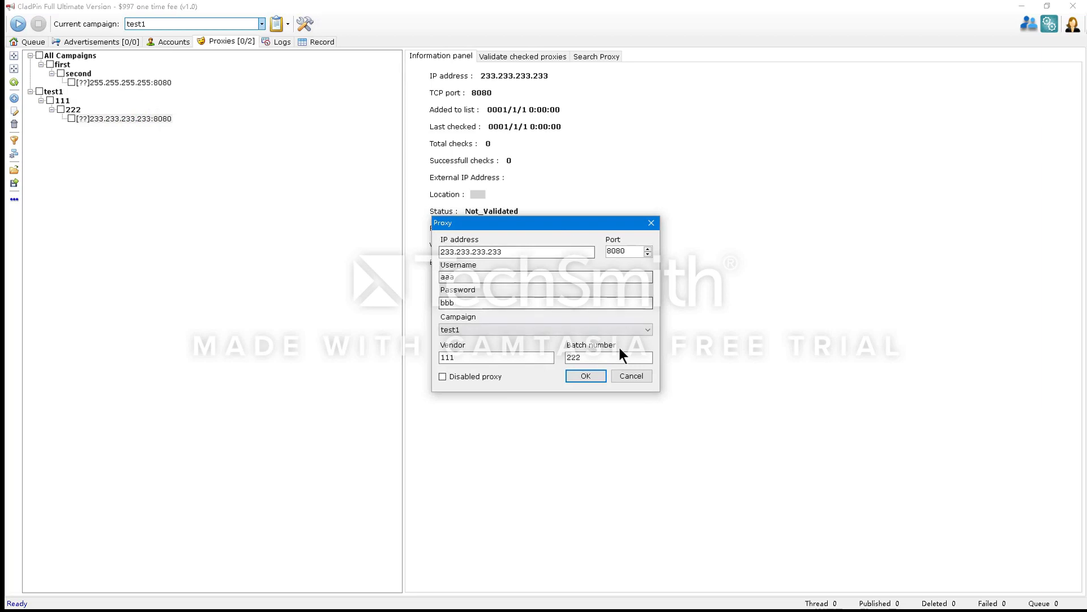
click(631, 375)
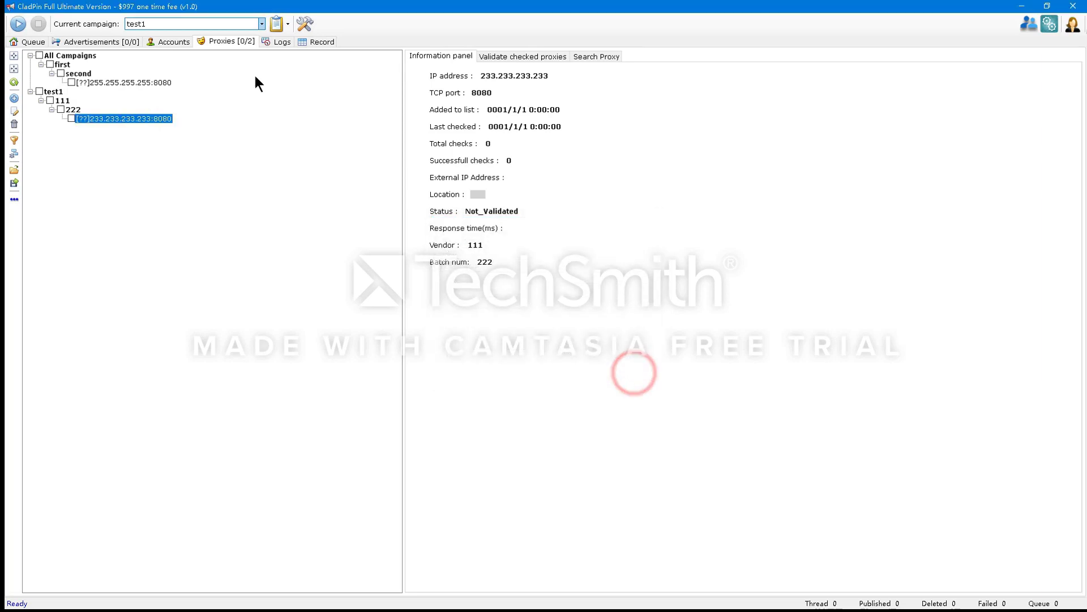
click(229, 22)
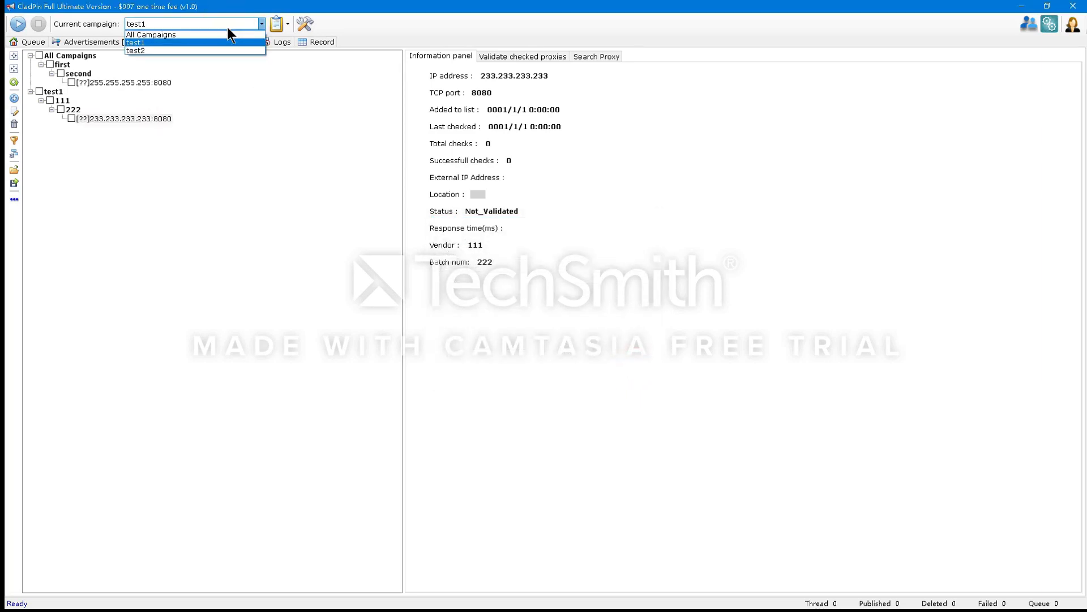
click(226, 34)
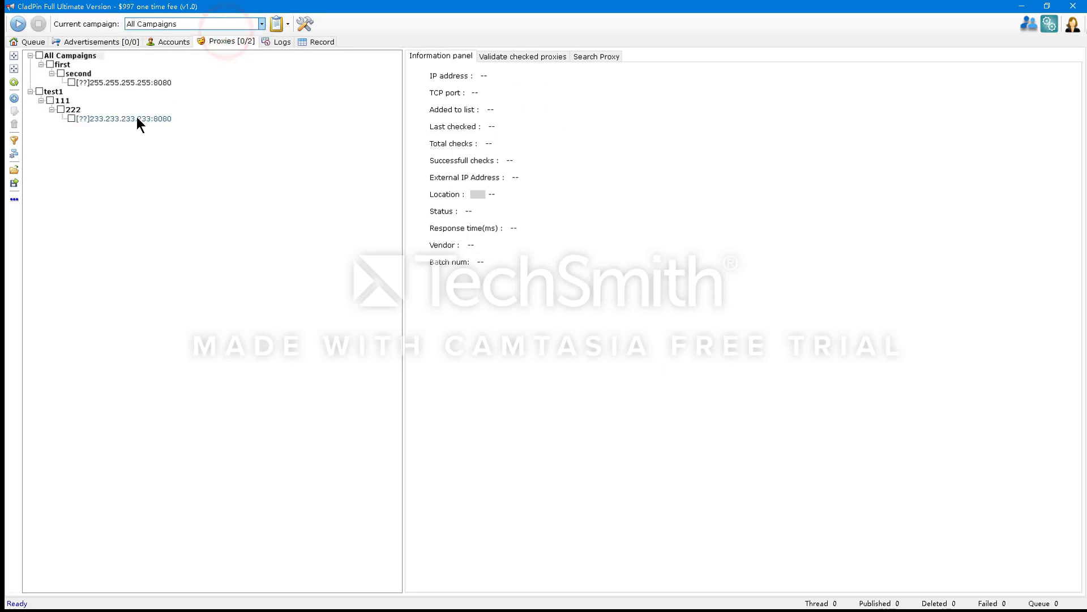
Try the Disabled proxy option on the 233.233.233.233 proxy, discard that edit, and reopen the proxy's settings for a check.
double_click(137, 118)
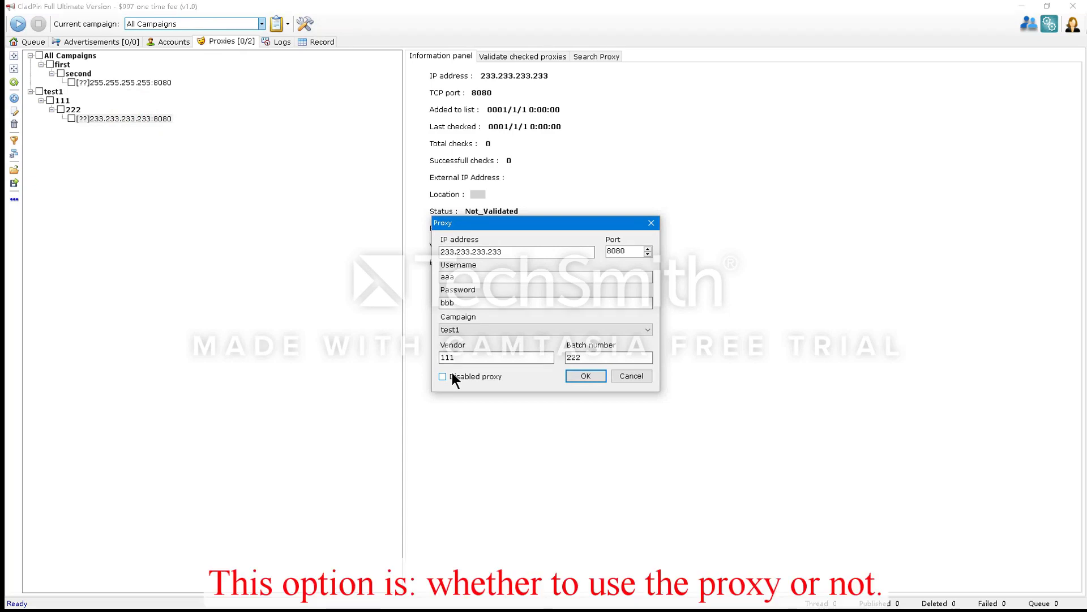
click(492, 375)
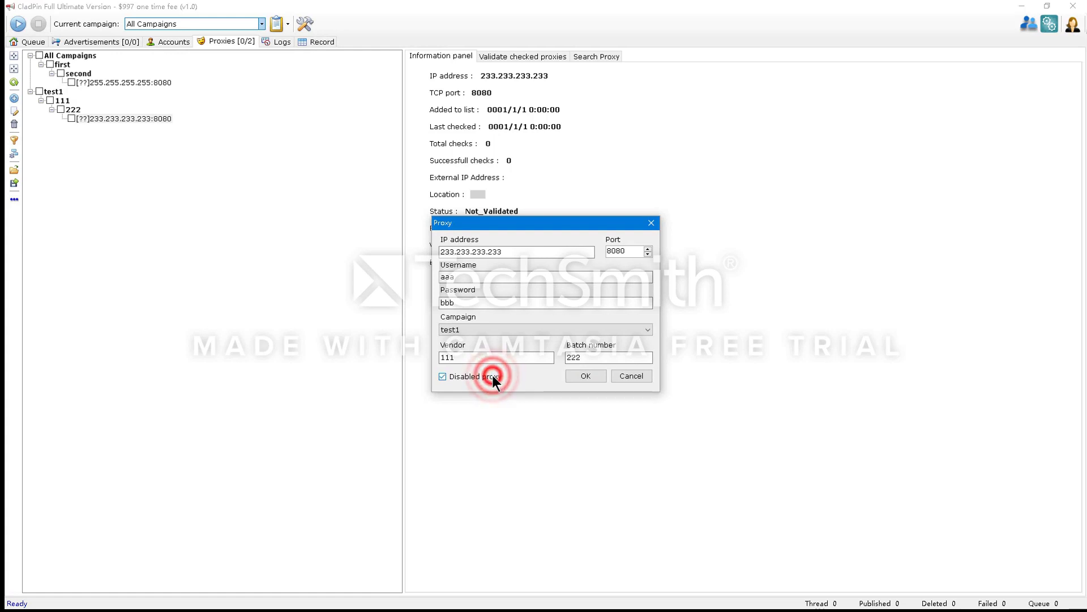
click(492, 375)
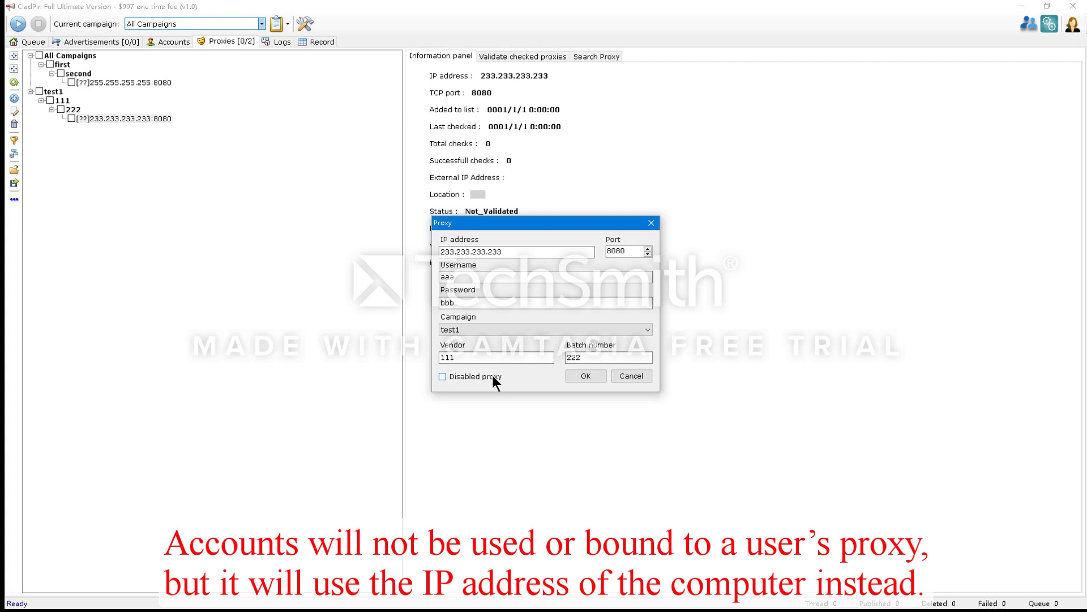
click(631, 375)
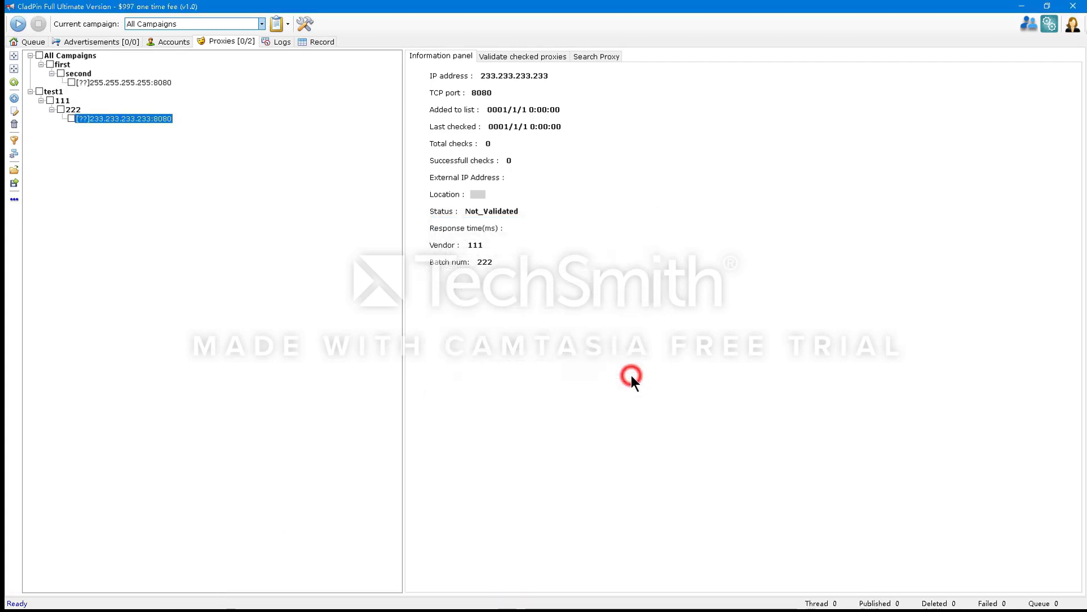
double_click(12, 114)
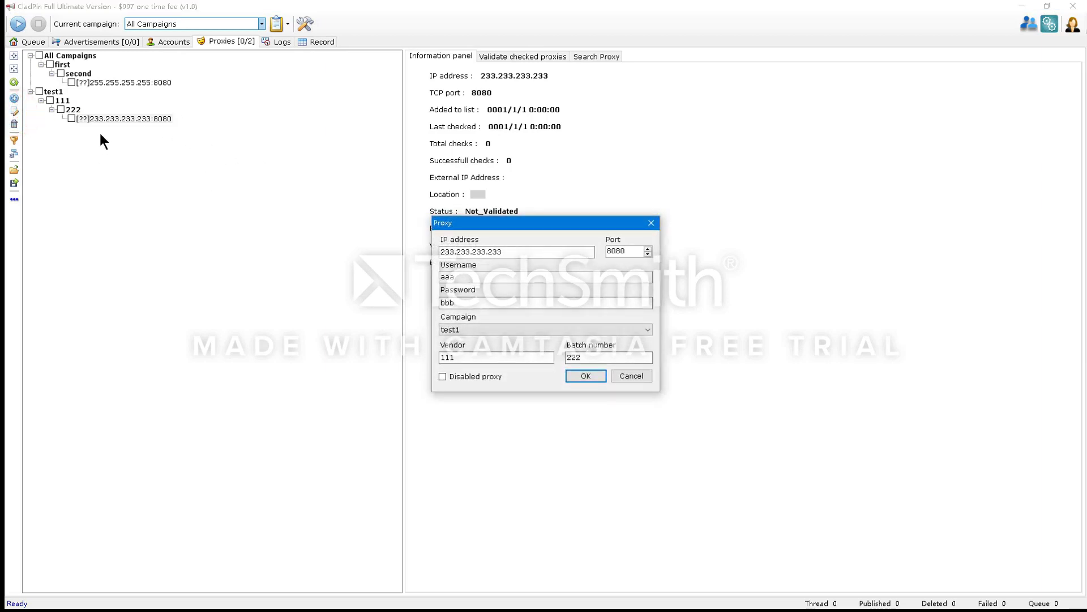
click(597, 380)
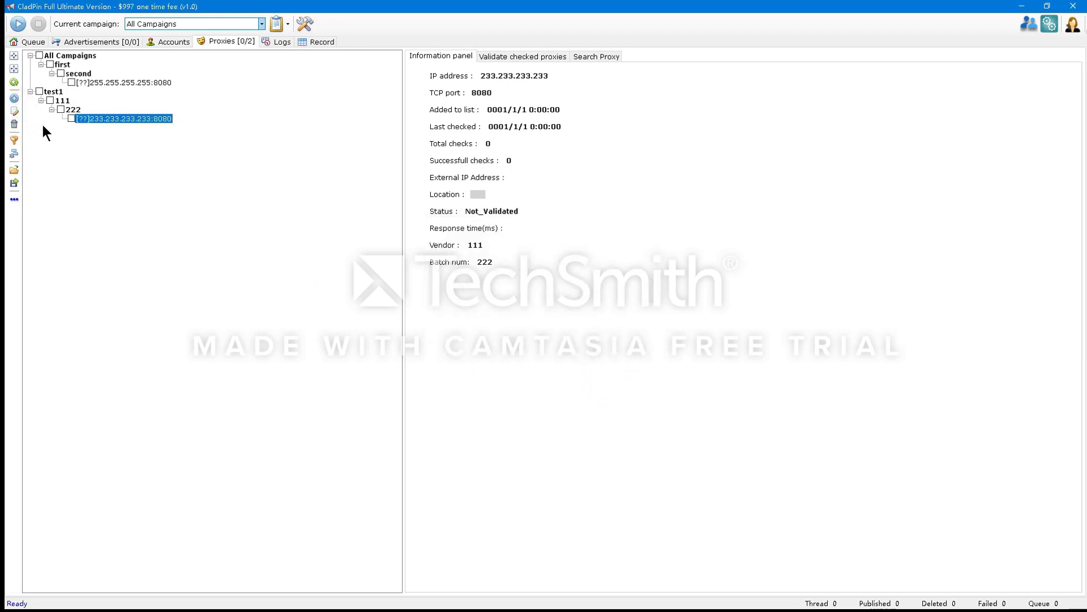
Delete the 233.233.233.233 proxy and refresh the proxy list.
click(15, 124)
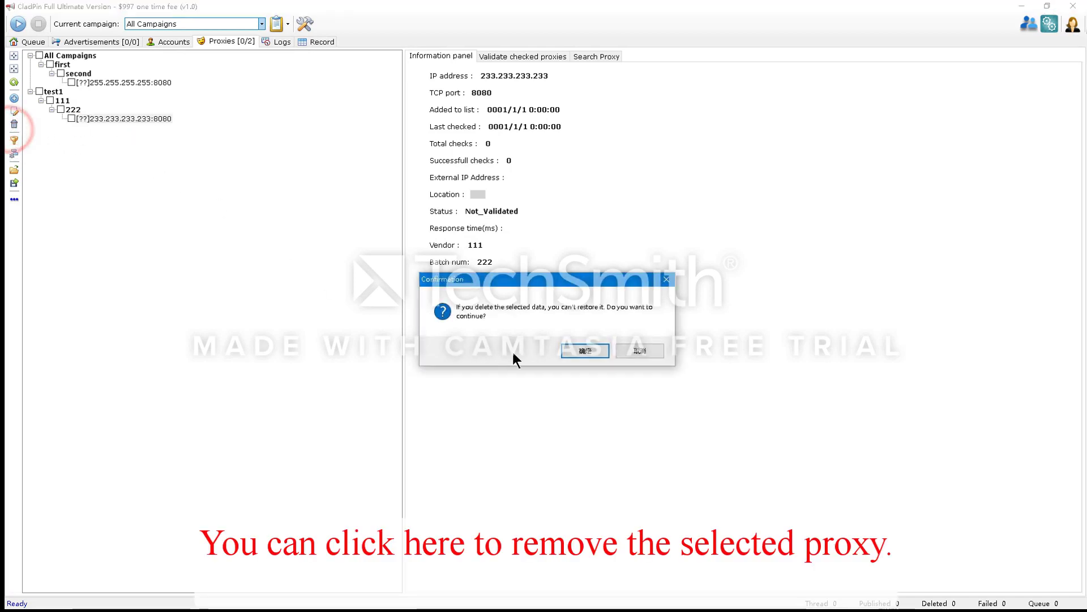
click(584, 352)
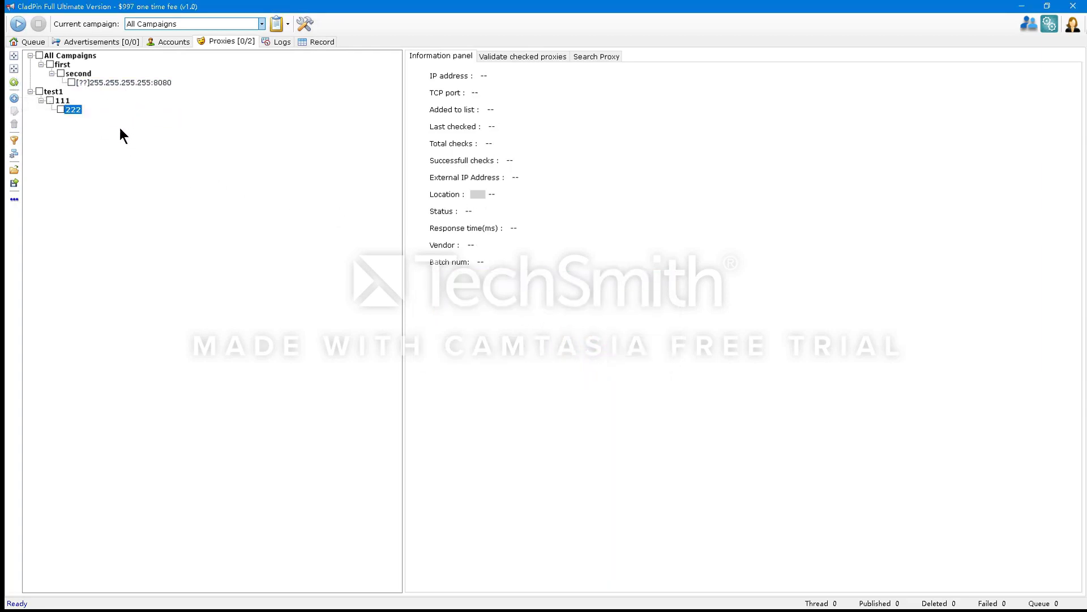
click(14, 83)
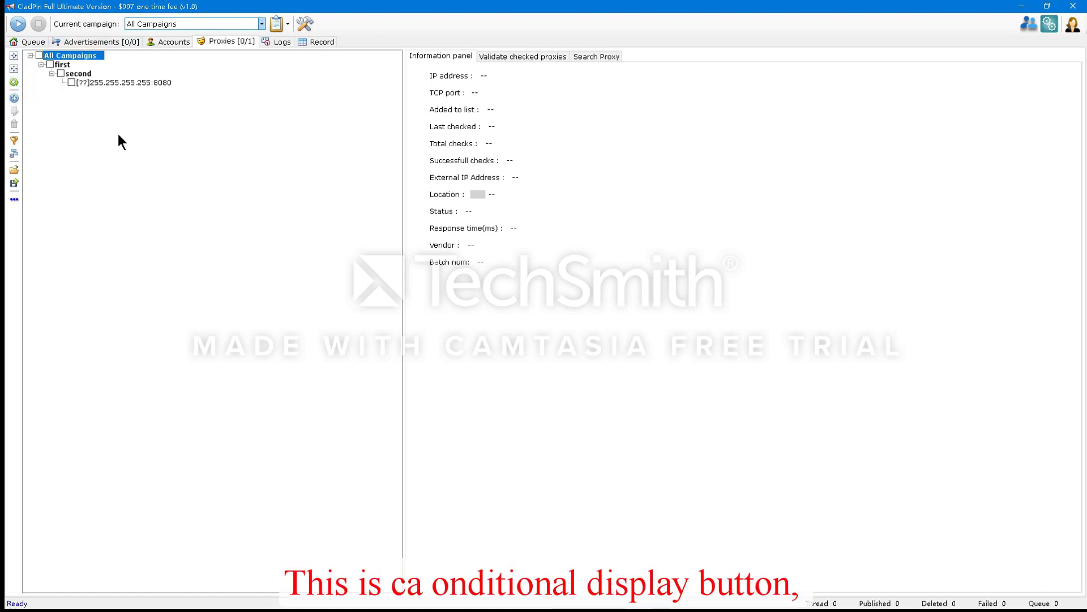
Filter the not validated proxies out of the list and show them again.
click(15, 140)
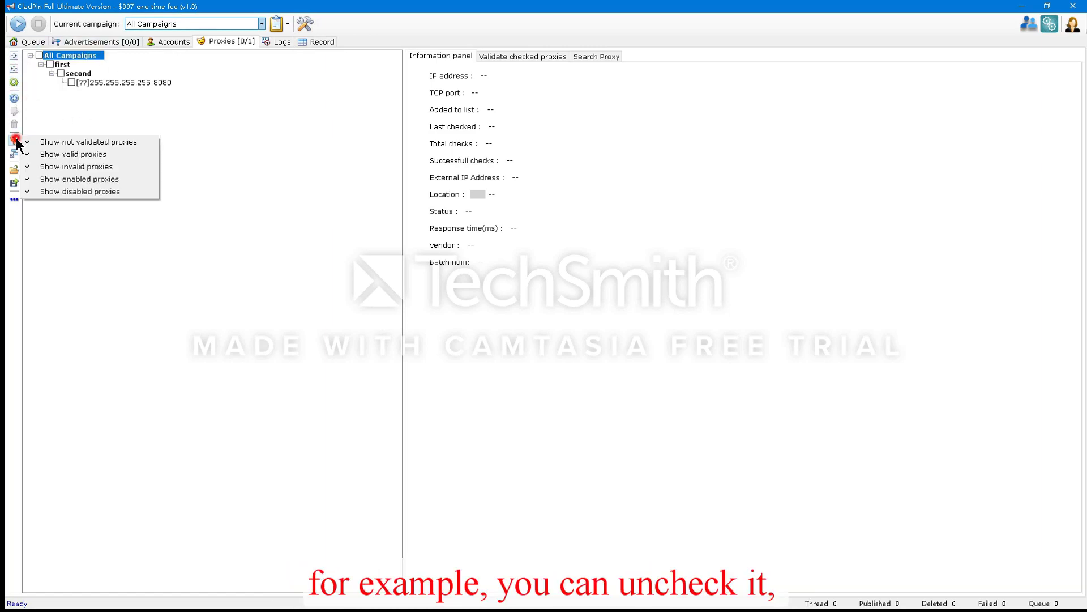
click(93, 145)
click(15, 139)
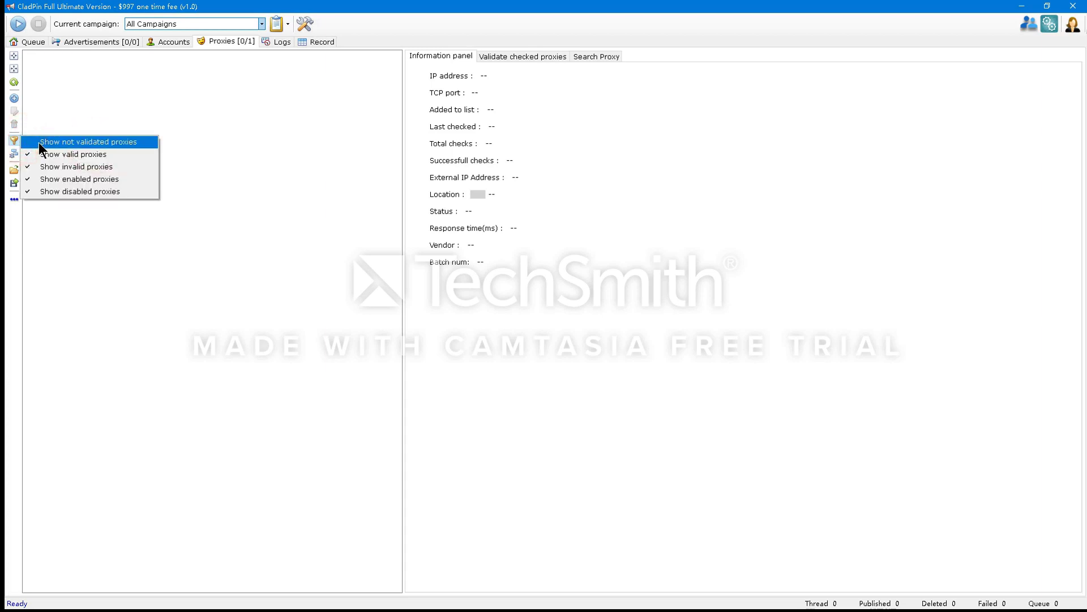
click(38, 143)
Turn grouping by vendor off in the proxy tree and back on again.
click(14, 159)
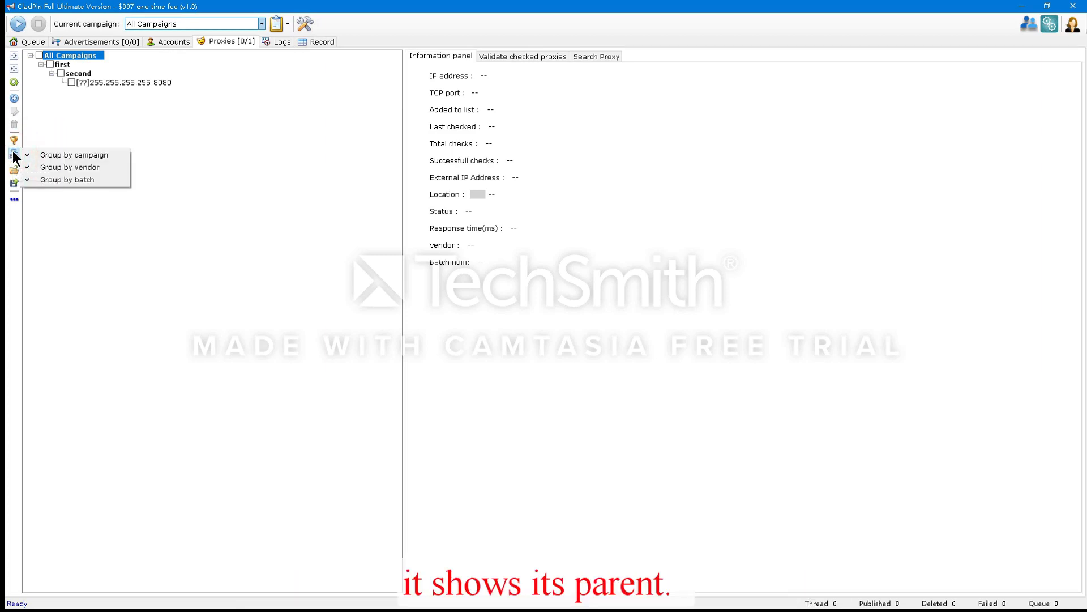
click(14, 159)
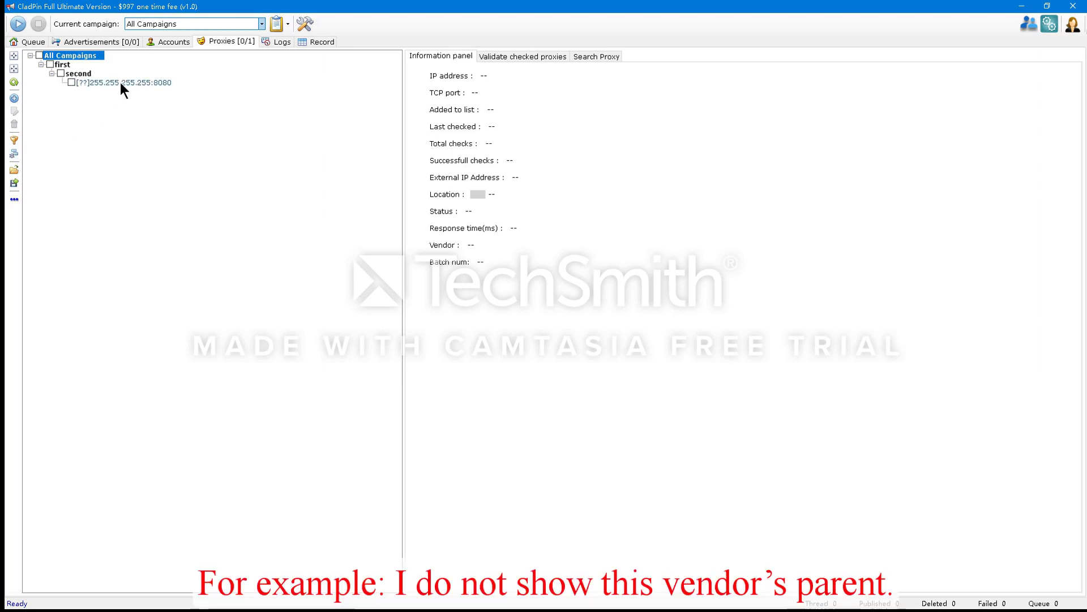
click(13, 154)
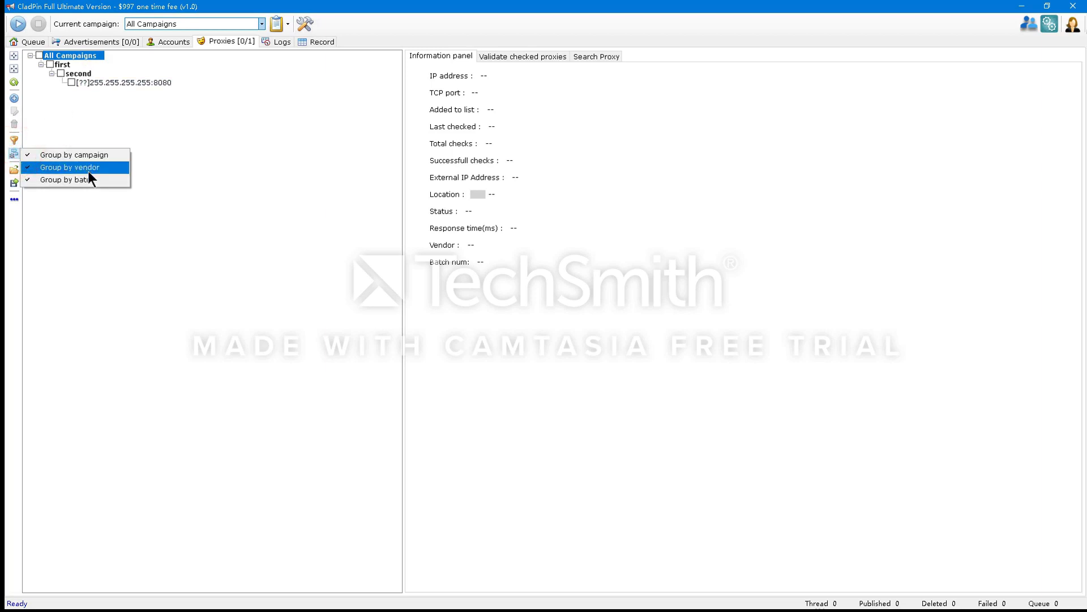
click(87, 169)
click(14, 153)
click(35, 168)
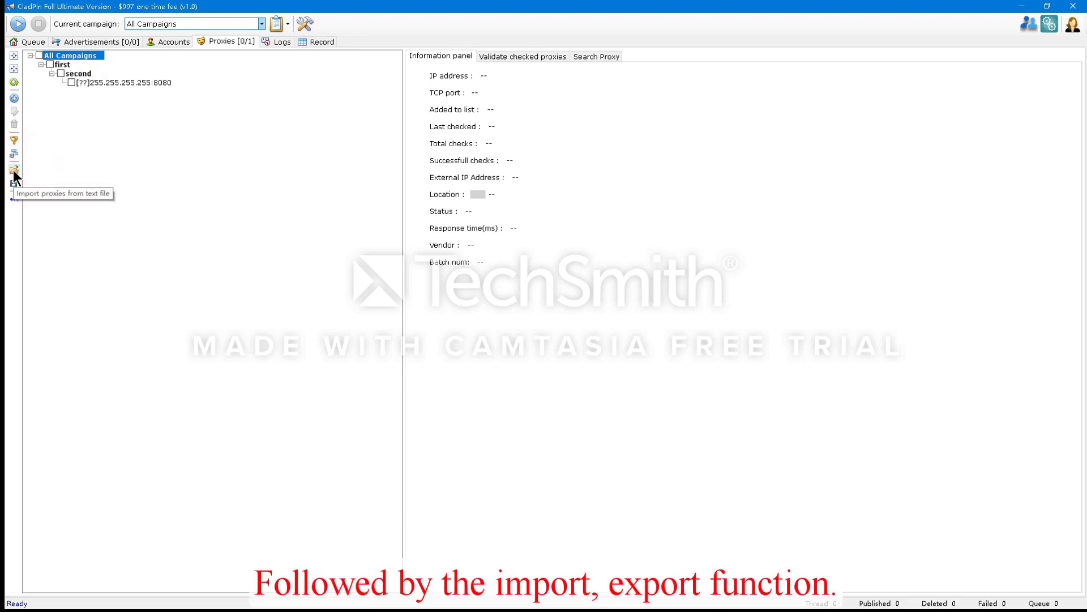
Start a proxy import from text and check the text file chooser without picking a file.
click(14, 172)
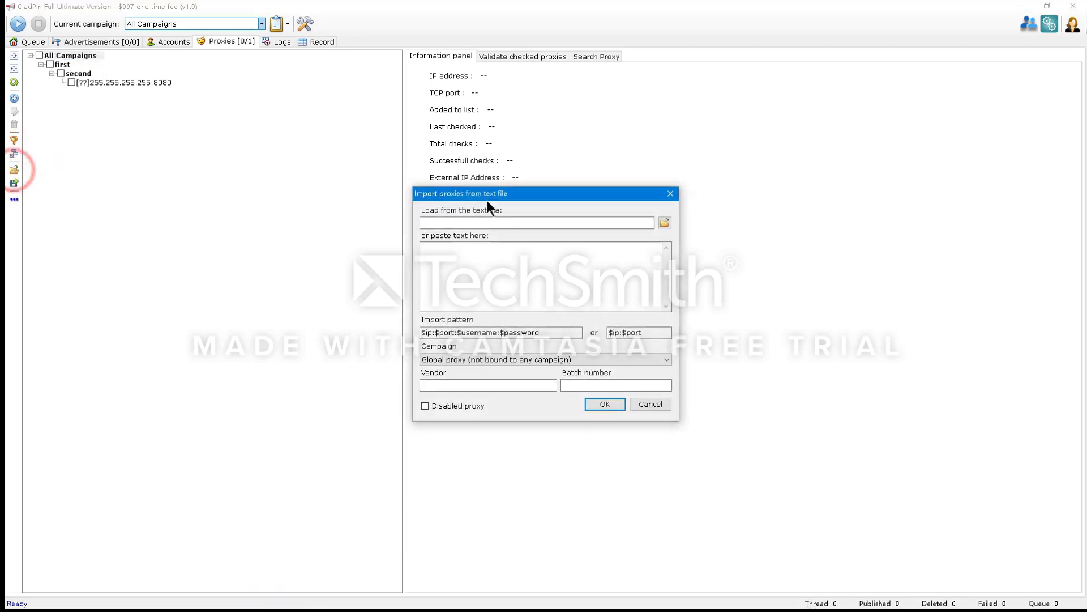
click(537, 221)
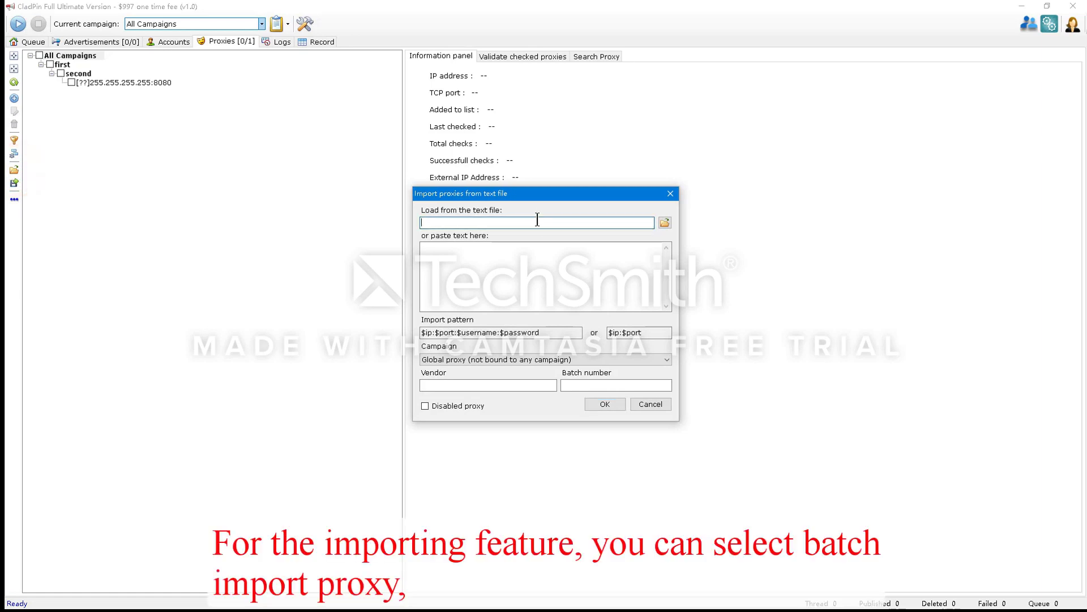
click(665, 223)
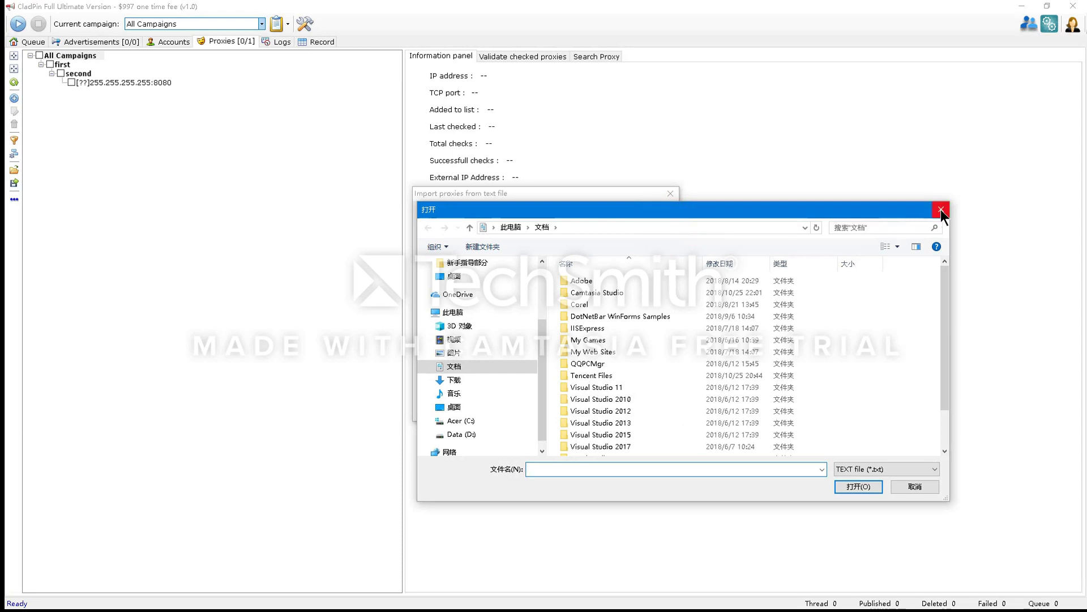
click(942, 210)
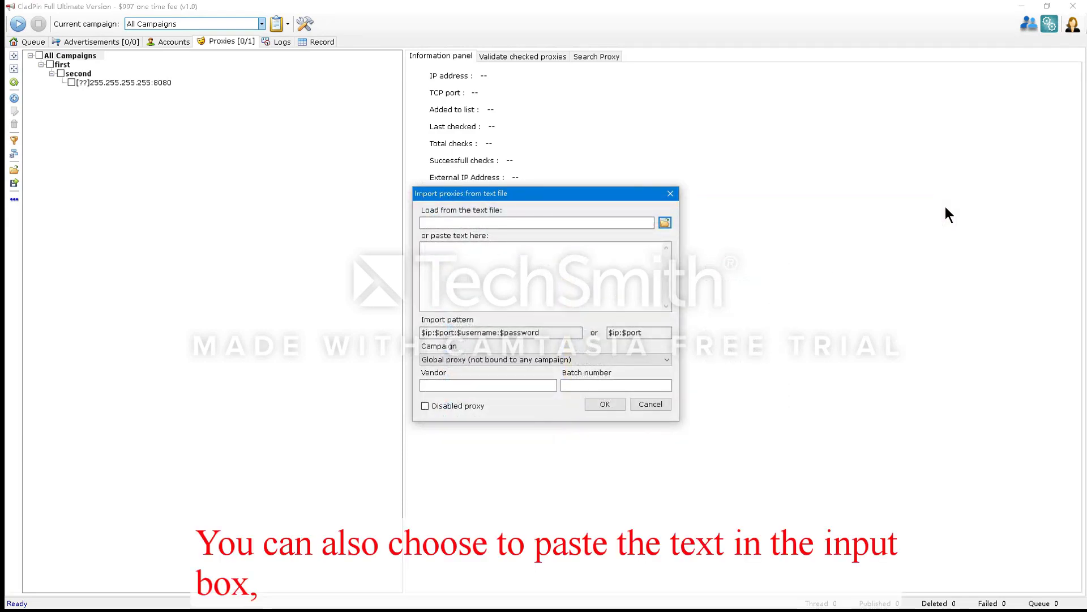
Enter the first proxy to import as text, with address 255.255.255.254, port 8080, username "username" and the proxy password, separated by colons.
click(568, 270)
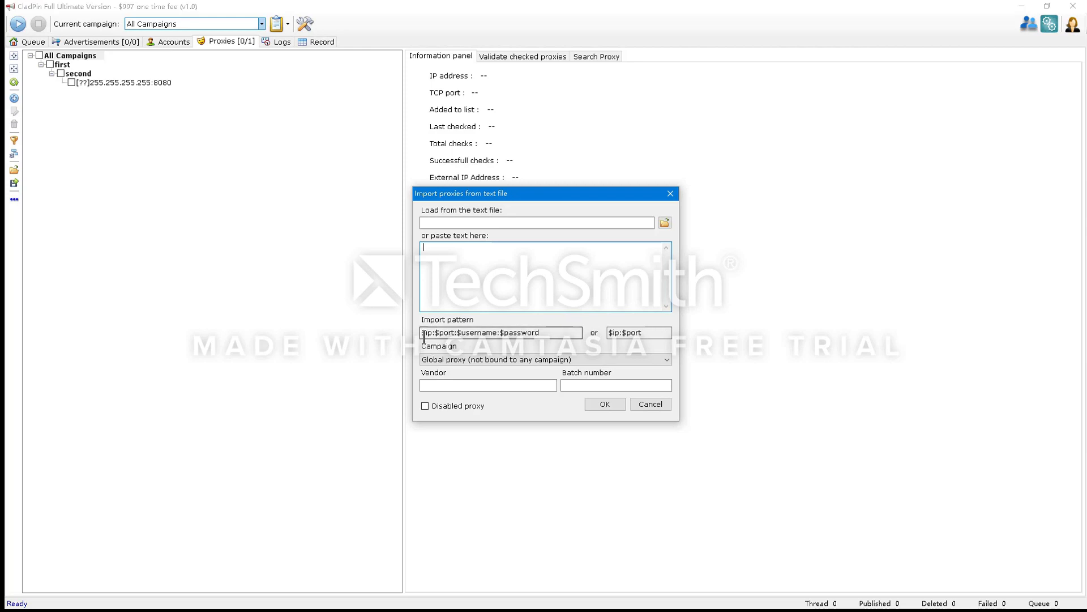
text(255)
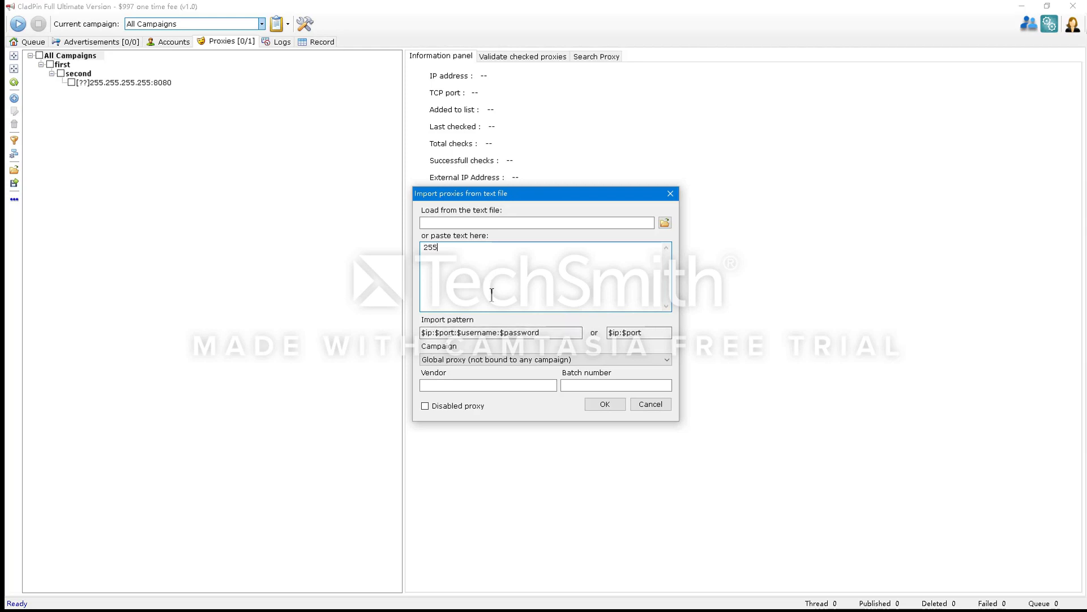
text(.255.255.254:8080:username:passw)
key(BackSpace)
key(BackSpace)
key(BackSpace)
key(BackSpace)
key(BackSpace)
text(pa)
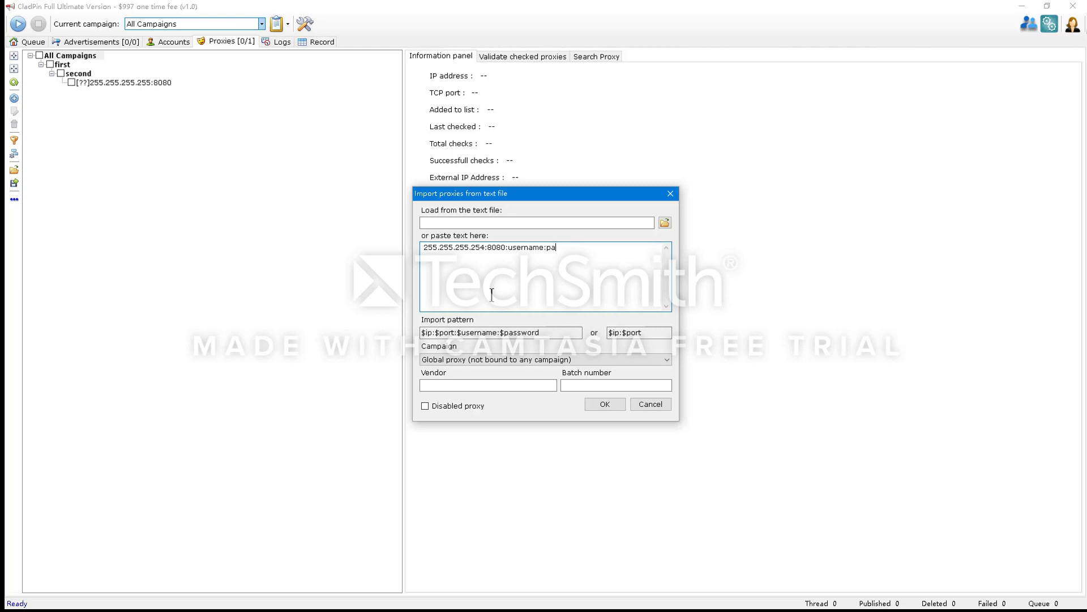
text(ssword)
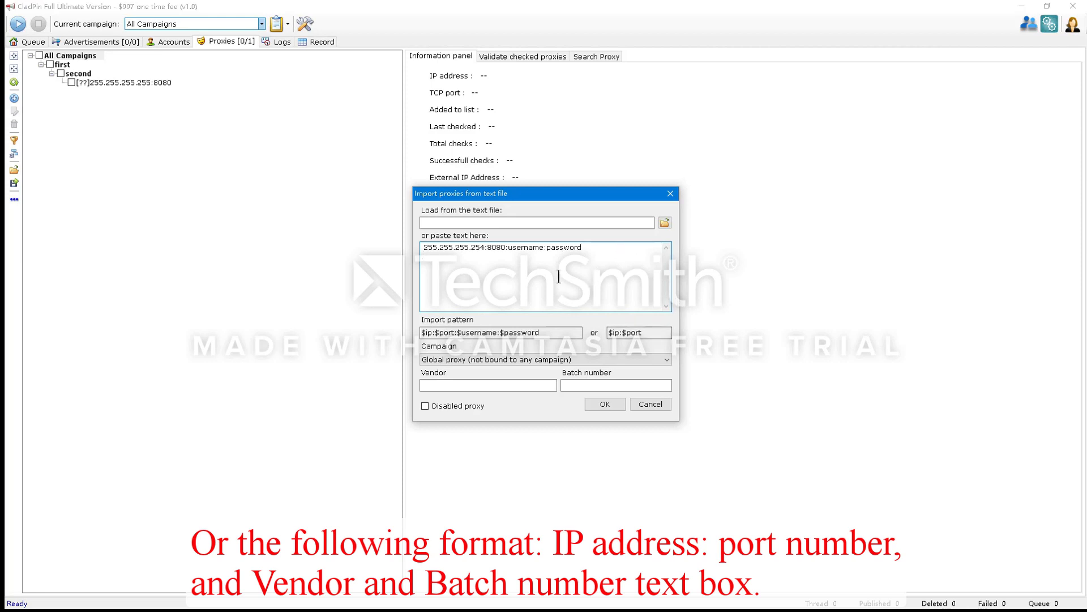
Add a second line to the import text for the proxy 244.244.244.244:8000.
text(23)
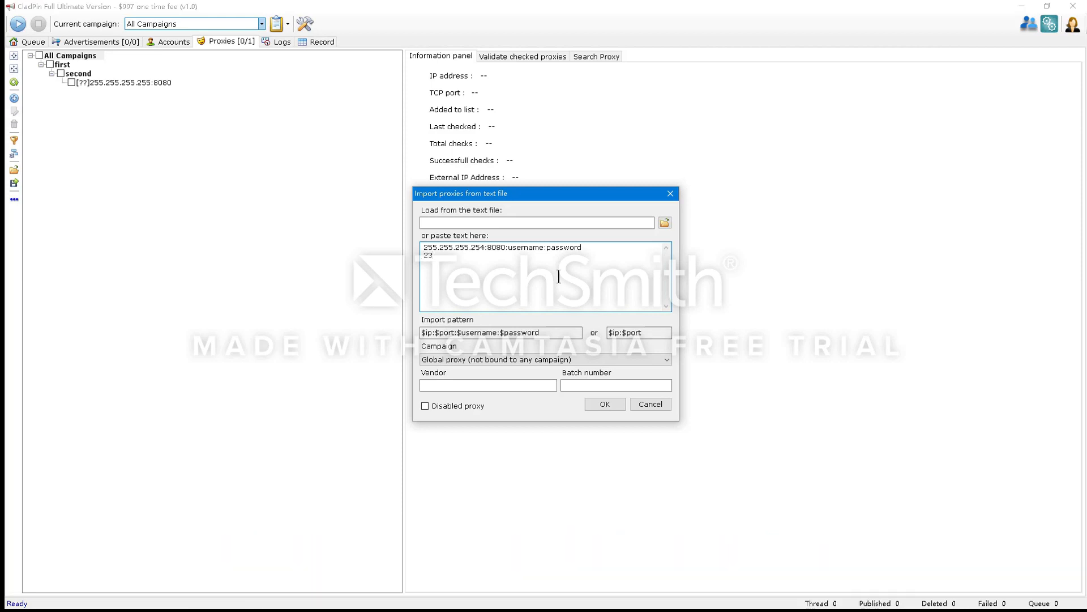
key(BackSpace)
text(44.244.244.244.)
text(8000)
key(Left)
key(Left)
key(Left)
key(Left)
key(BackSpace)
text(:)
Set the imported proxies' vendor to 11 and their batch number to 22.
click(501, 386)
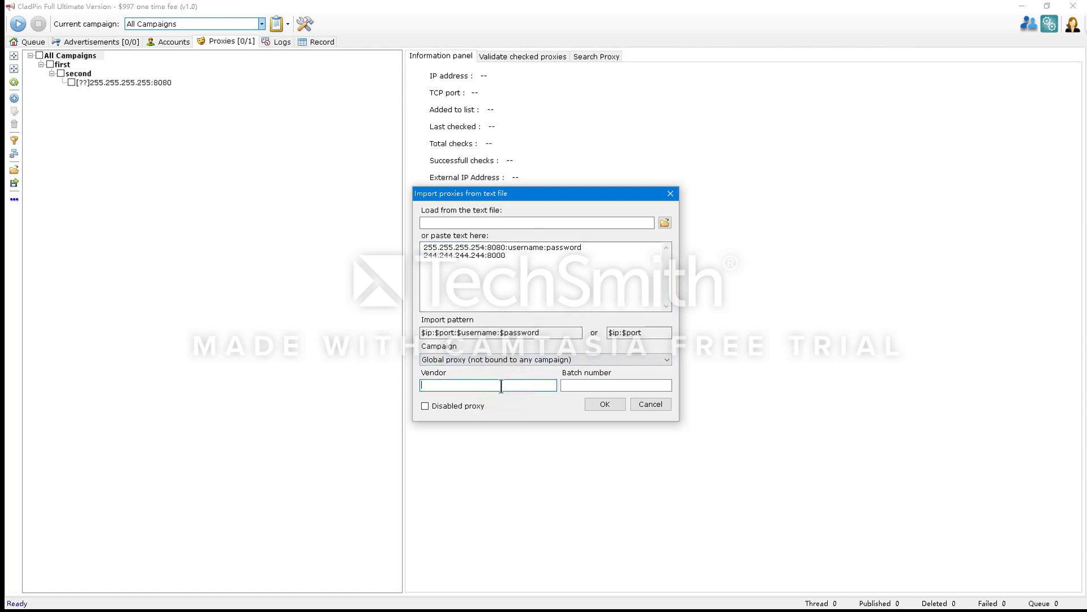
text(11)
click(595, 385)
text(22)
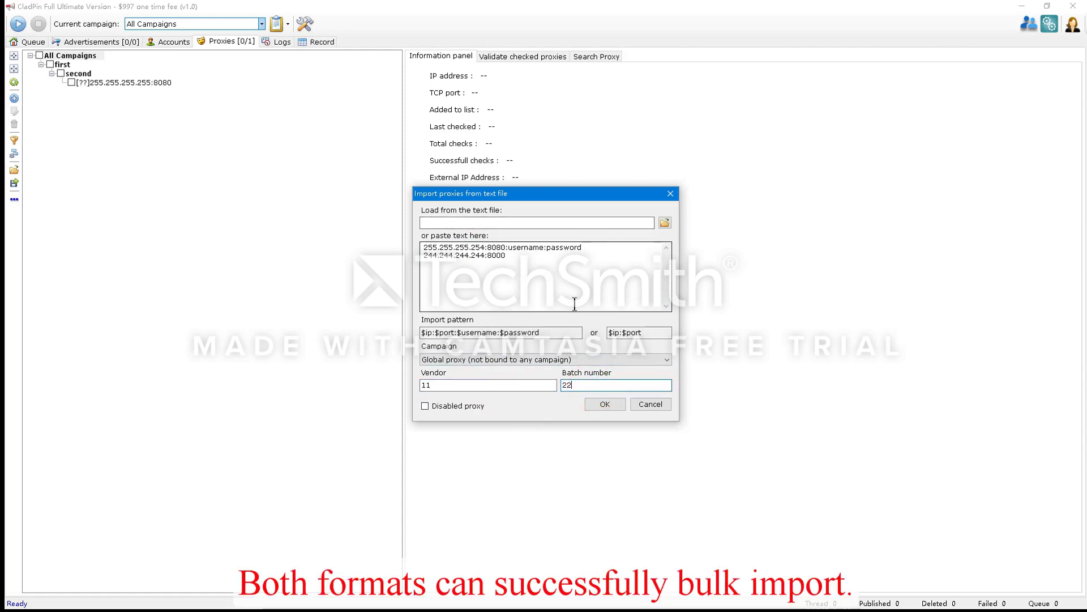
Import the two entered proxies and open the details of 244.244.244.244:8000.
click(614, 407)
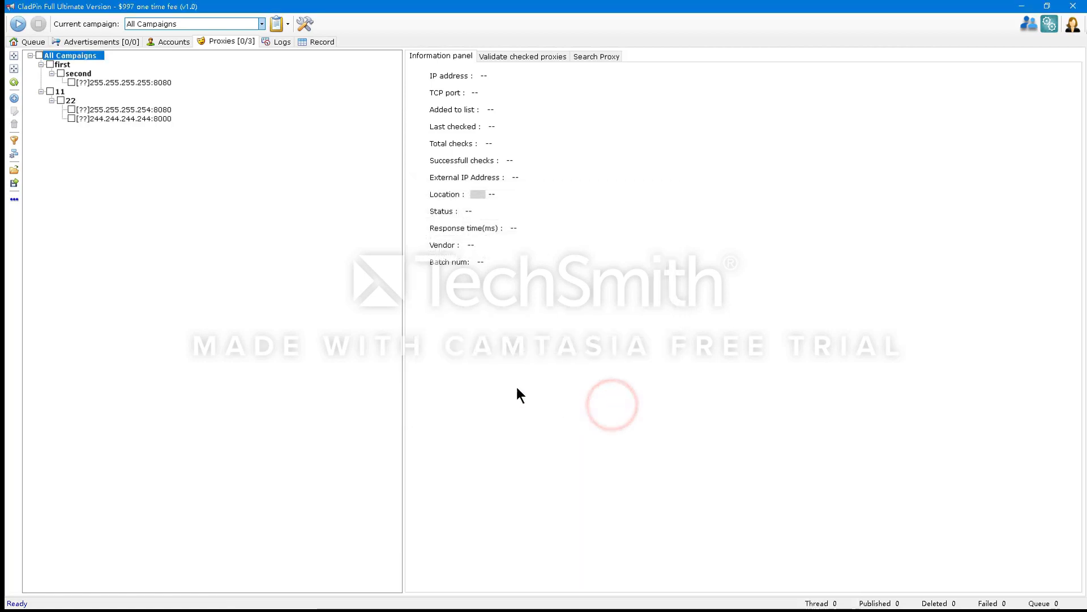
click(141, 117)
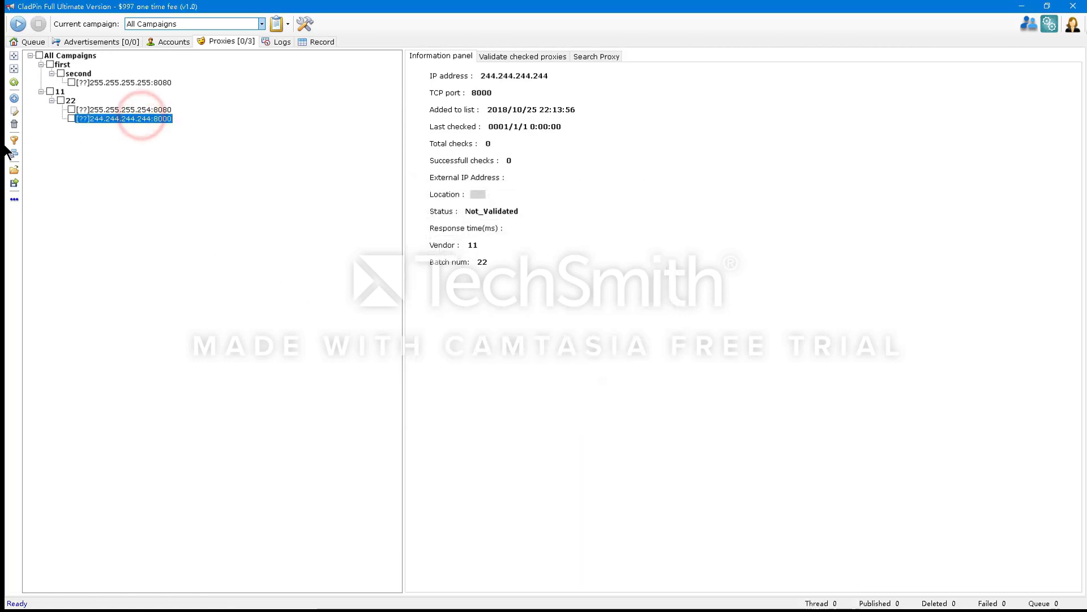
Examine the campaign, vendor and batch number filters for exporting proxies to a text file, trying vendor 11, without exporting.
click(13, 185)
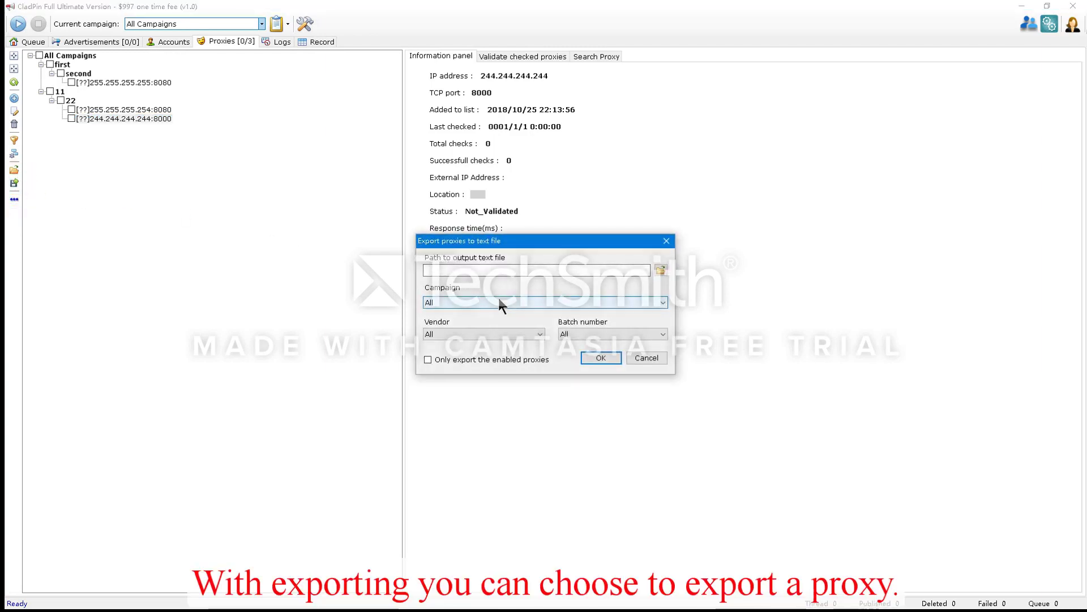
click(499, 301)
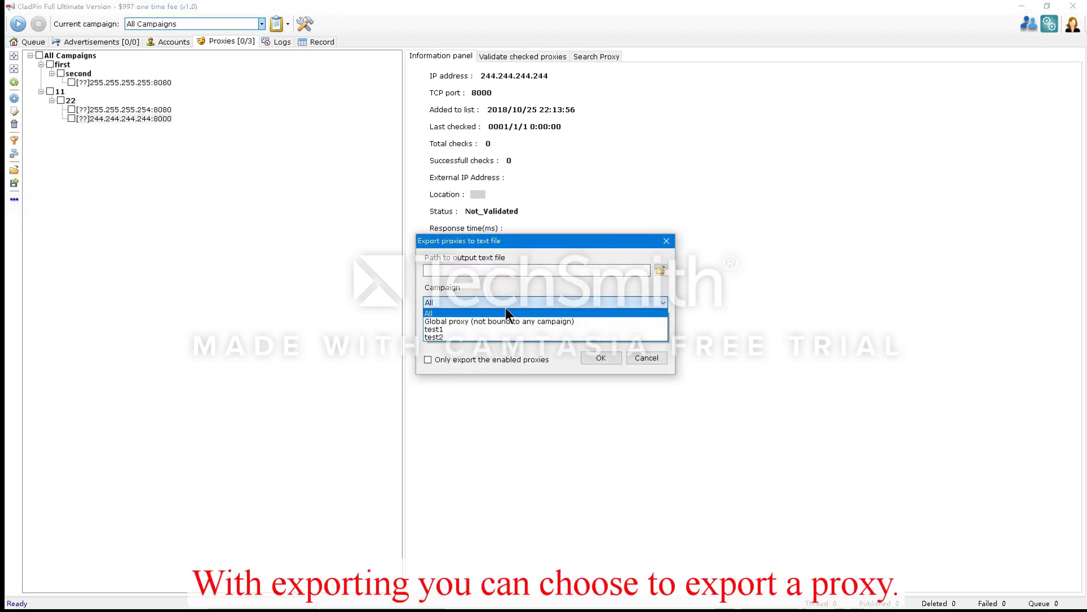
click(520, 305)
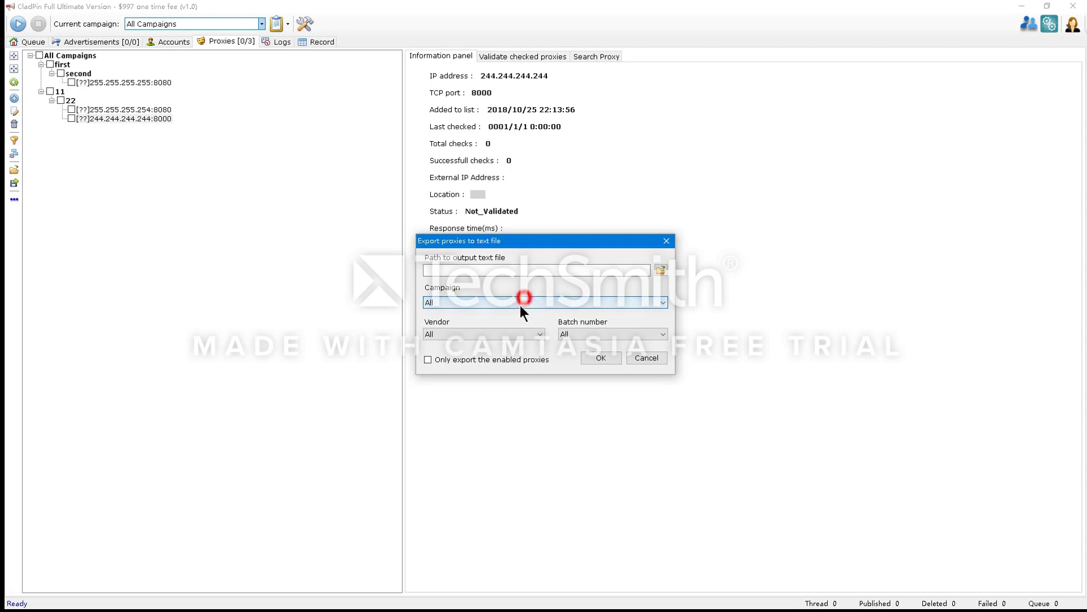
click(520, 336)
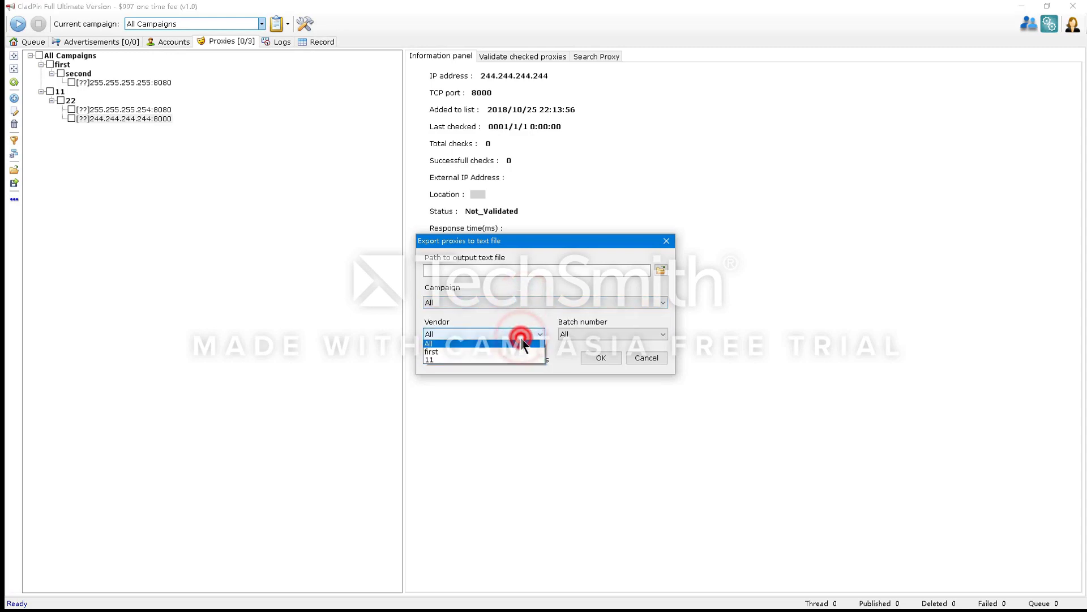
click(515, 361)
click(583, 334)
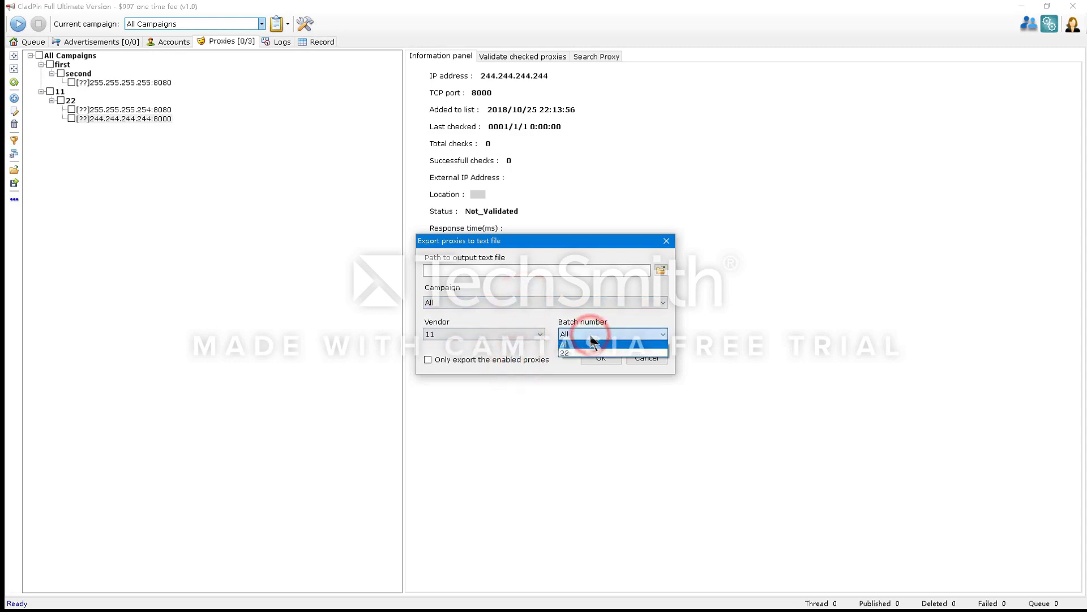
click(591, 338)
click(656, 358)
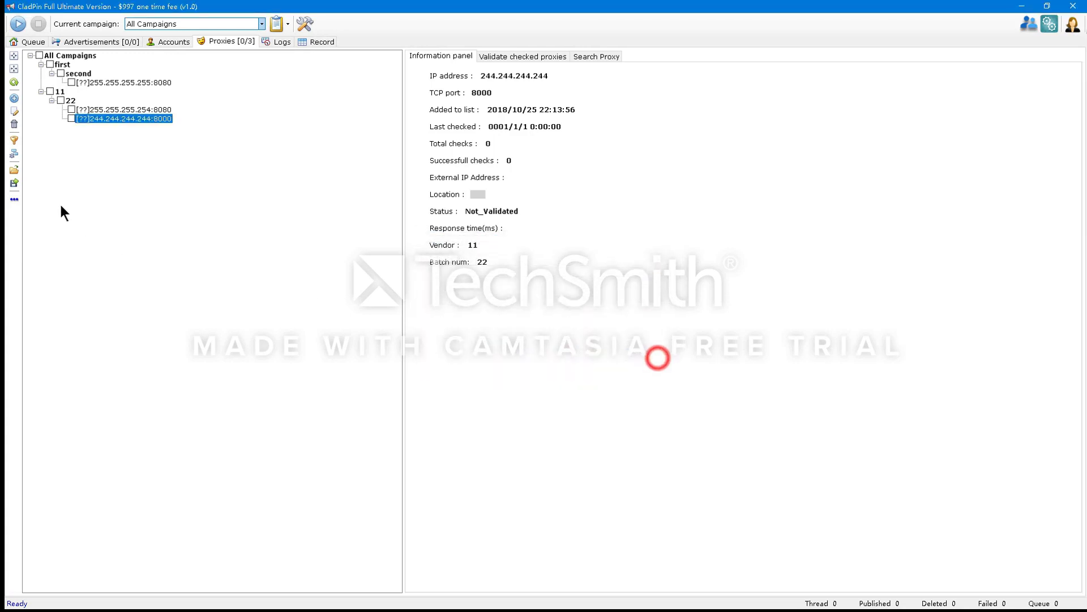
Examine the bulk actions available for checked proxies and the details of the two proxies in batch 22.
click(14, 199)
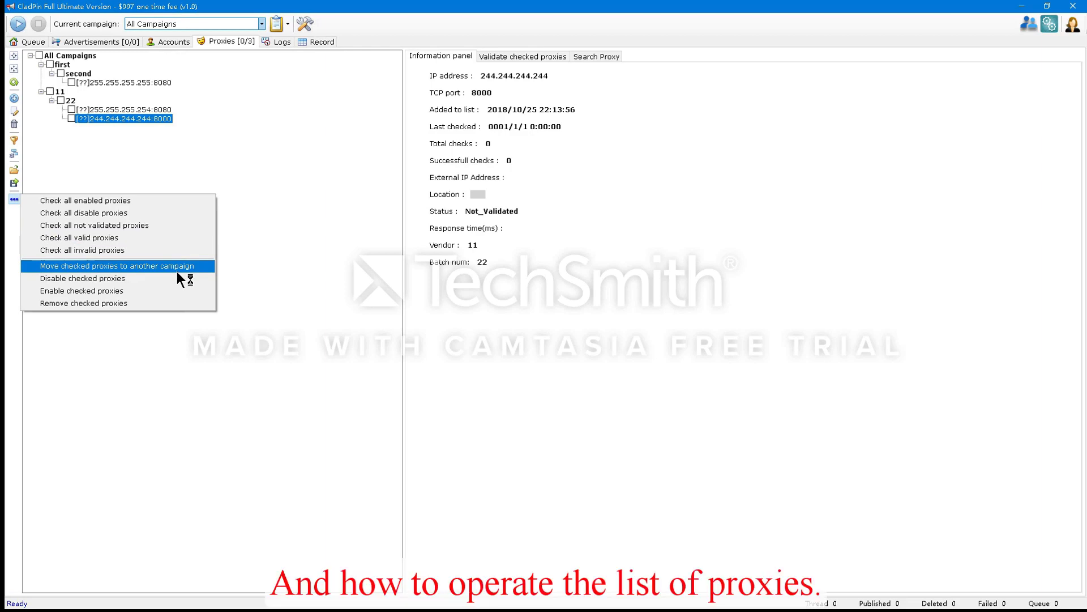
click(280, 159)
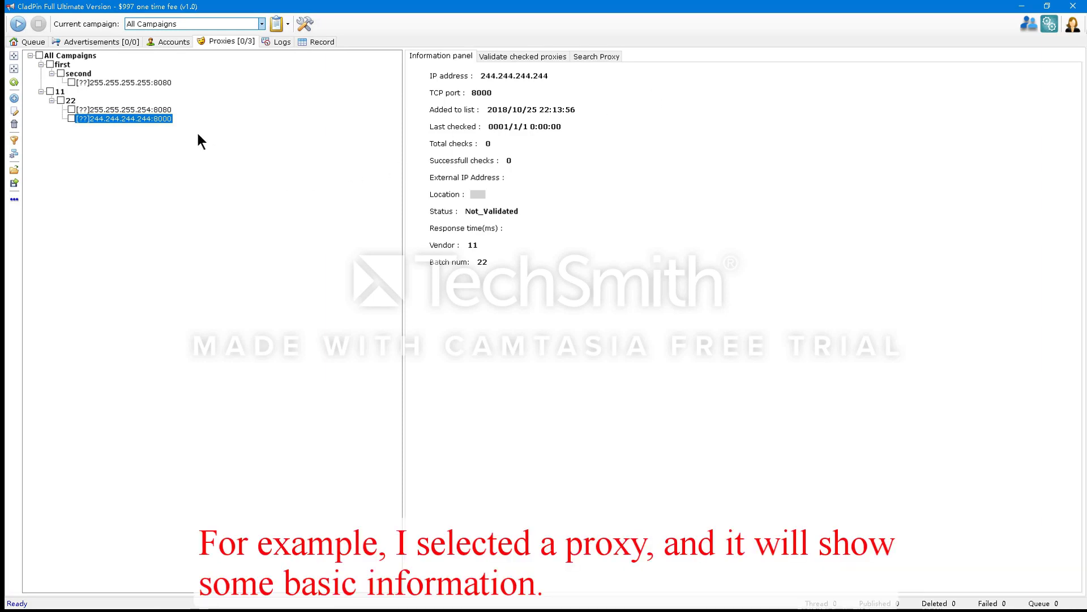
click(159, 110)
click(160, 119)
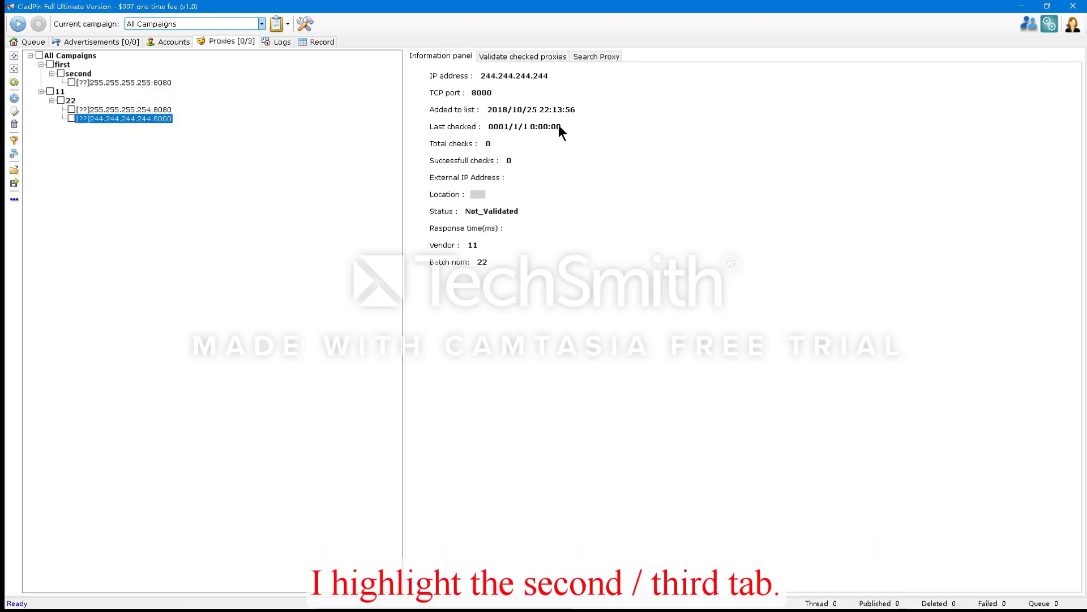
Open the proxy validation settings and check all three proxies in the list for validation.
click(555, 54)
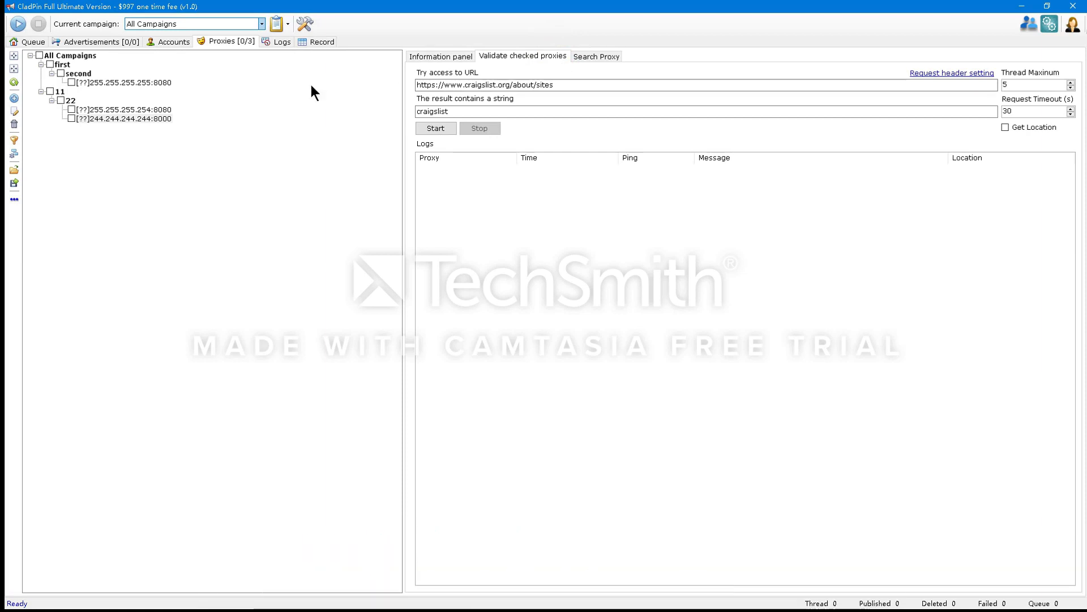
click(71, 110)
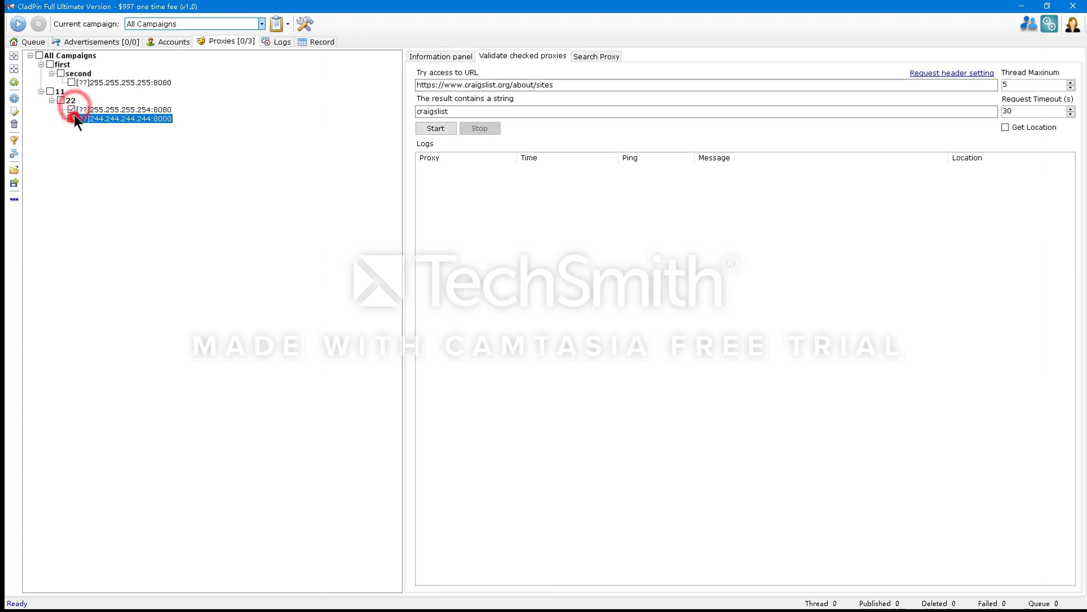
click(72, 81)
Inspect the validation URL and the request header settings, leaving the headers as they are.
click(626, 87)
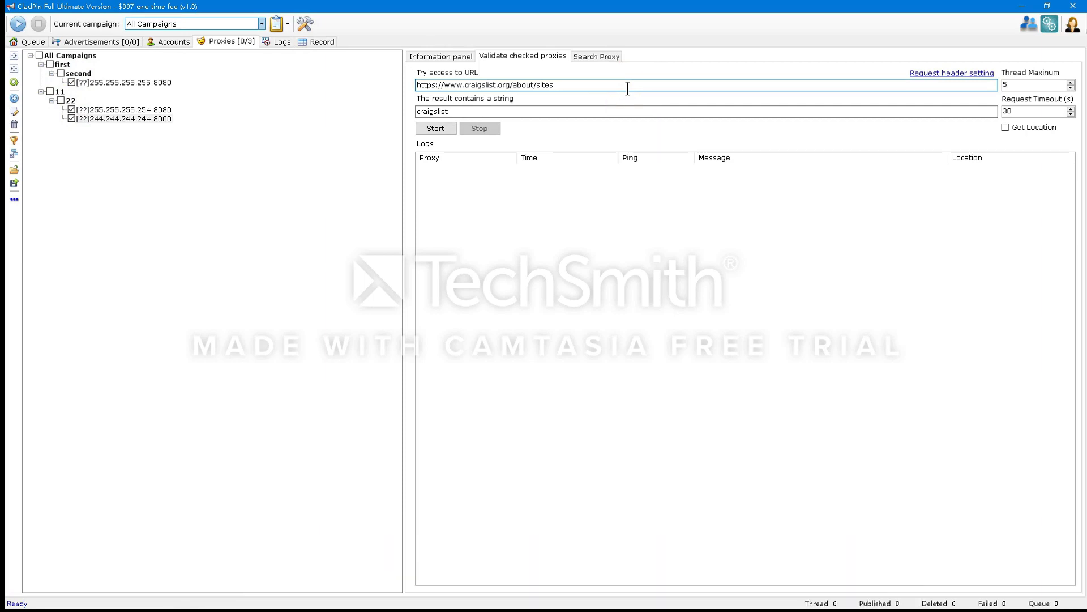
click(954, 77)
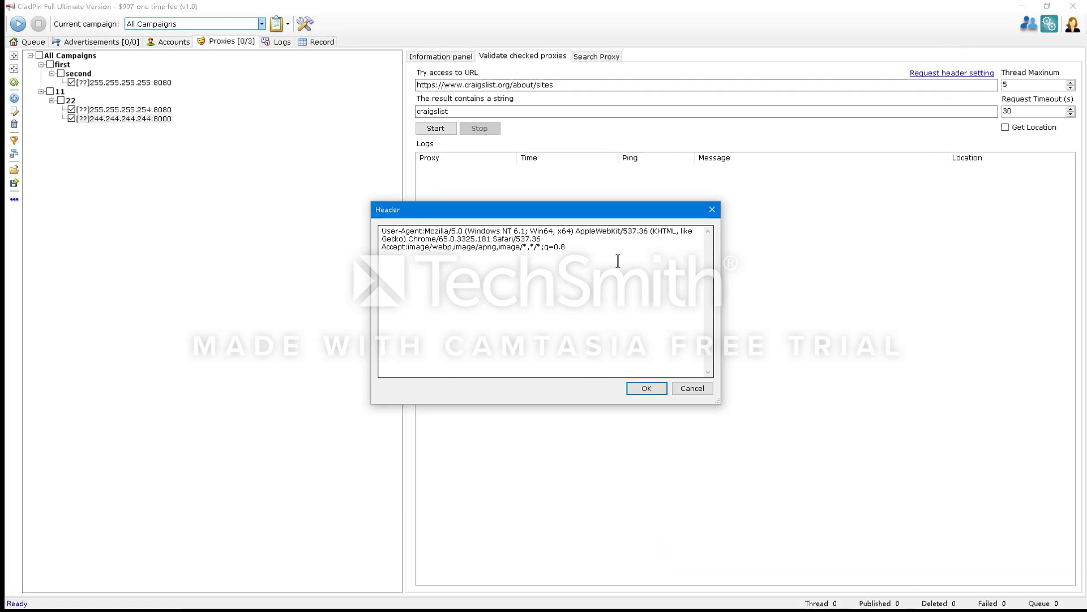
click(698, 390)
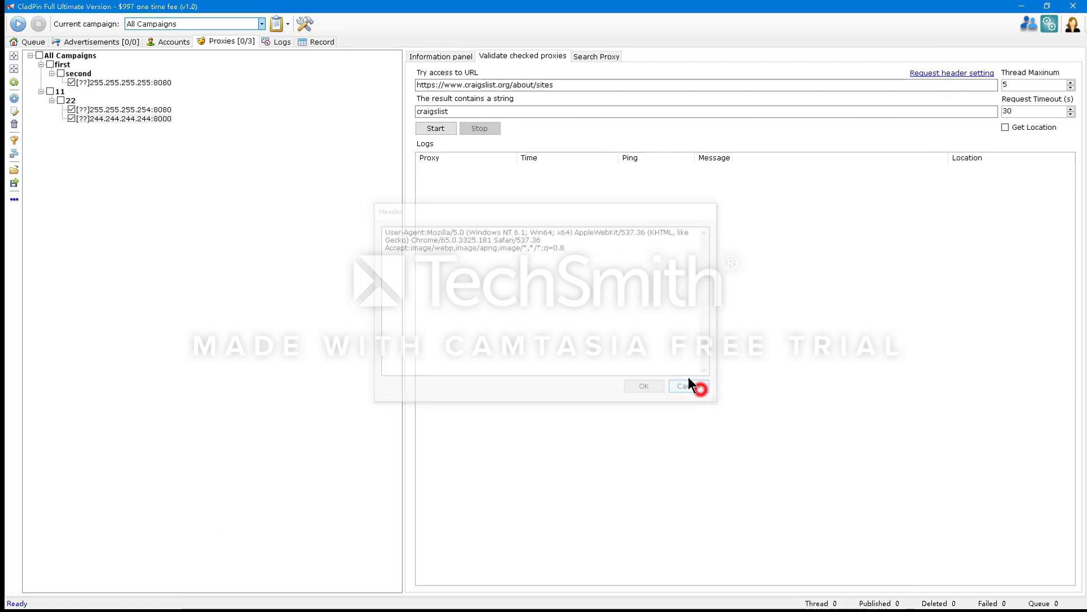
Enable Get Location and validate the checked proxies against the Craigslist URL with the result string "craigslist".
click(563, 113)
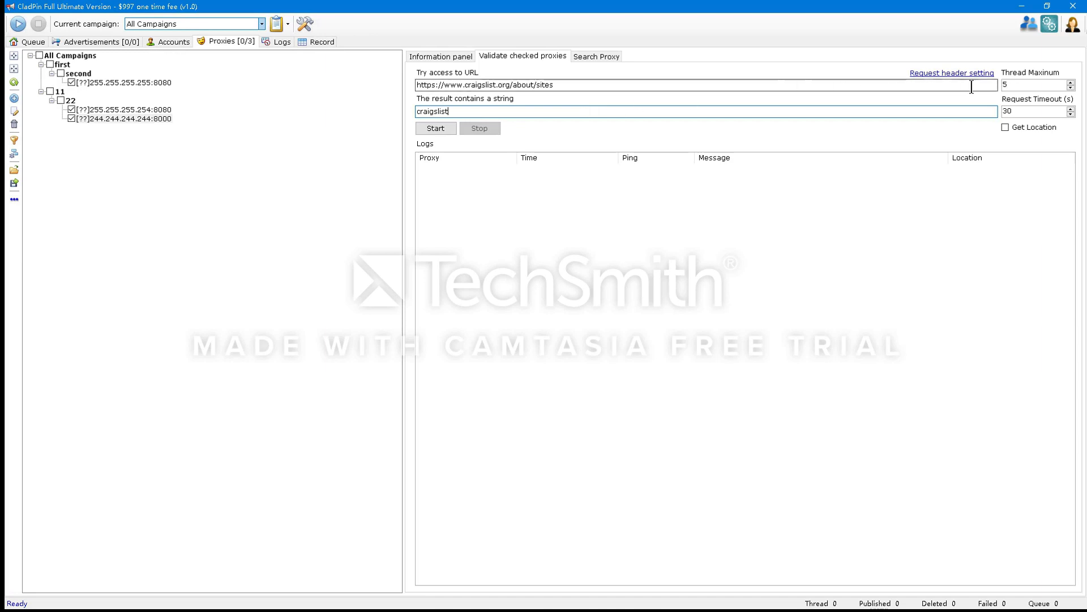
click(1072, 84)
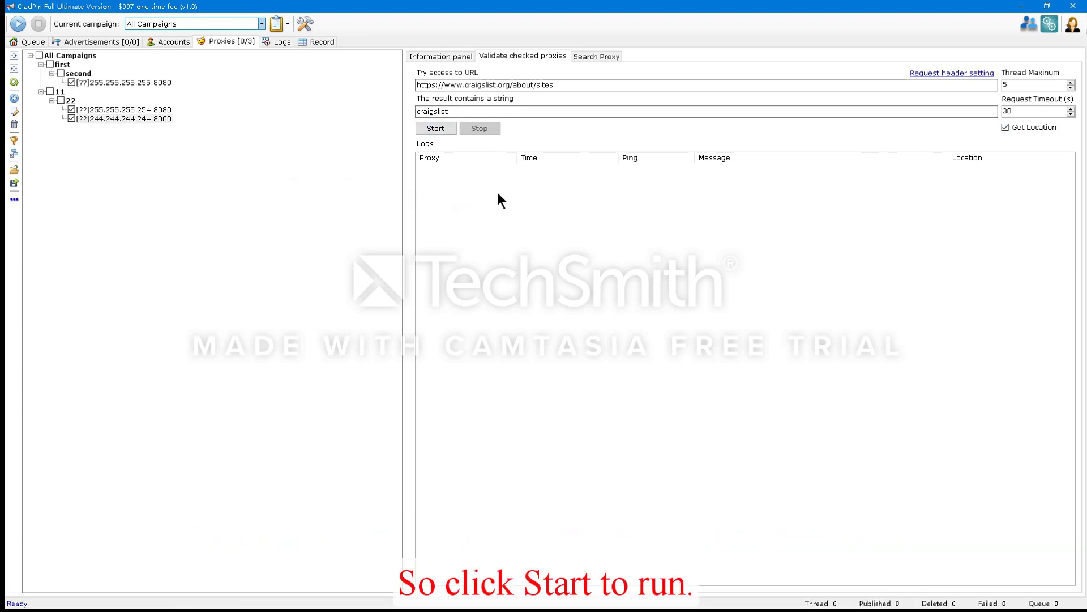
click(444, 128)
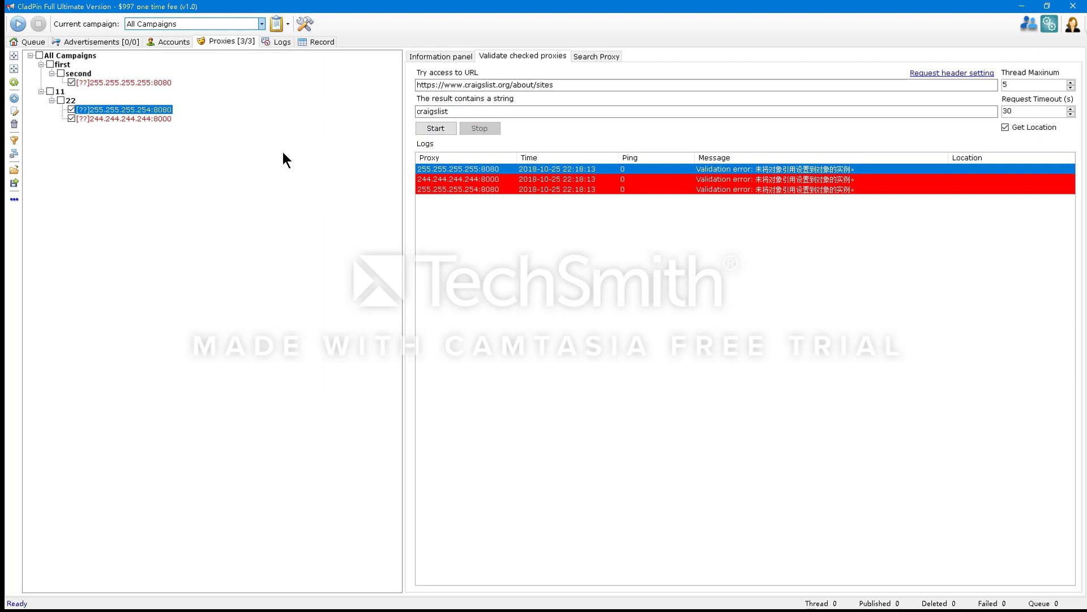
Search for up to 50 free proxies saved as global proxies under vendor 1, batch number 1, and refresh the proxy list.
click(601, 56)
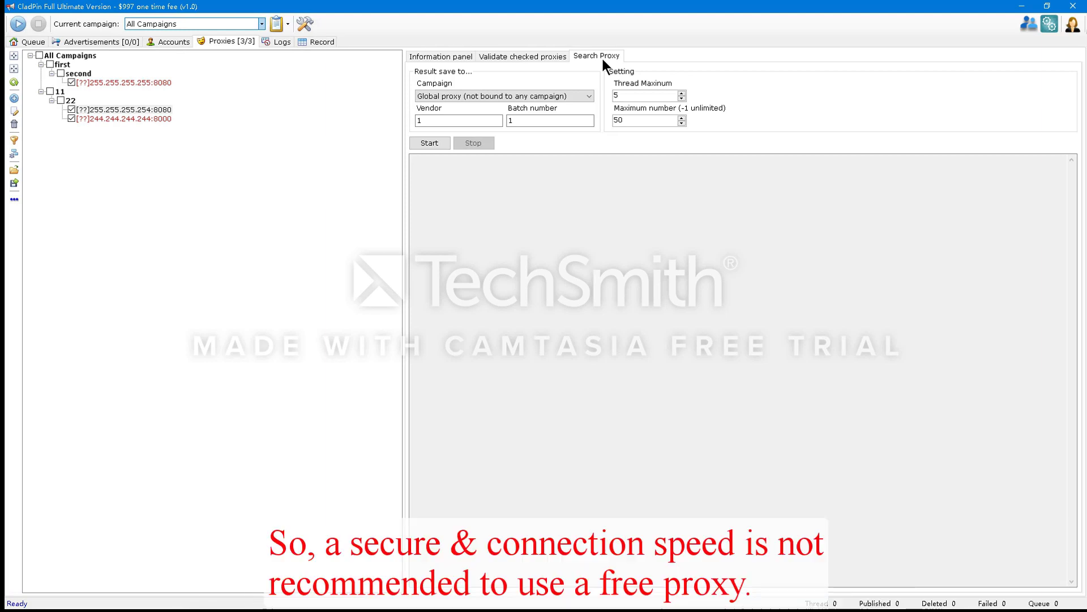
click(589, 95)
click(589, 94)
click(476, 122)
click(558, 120)
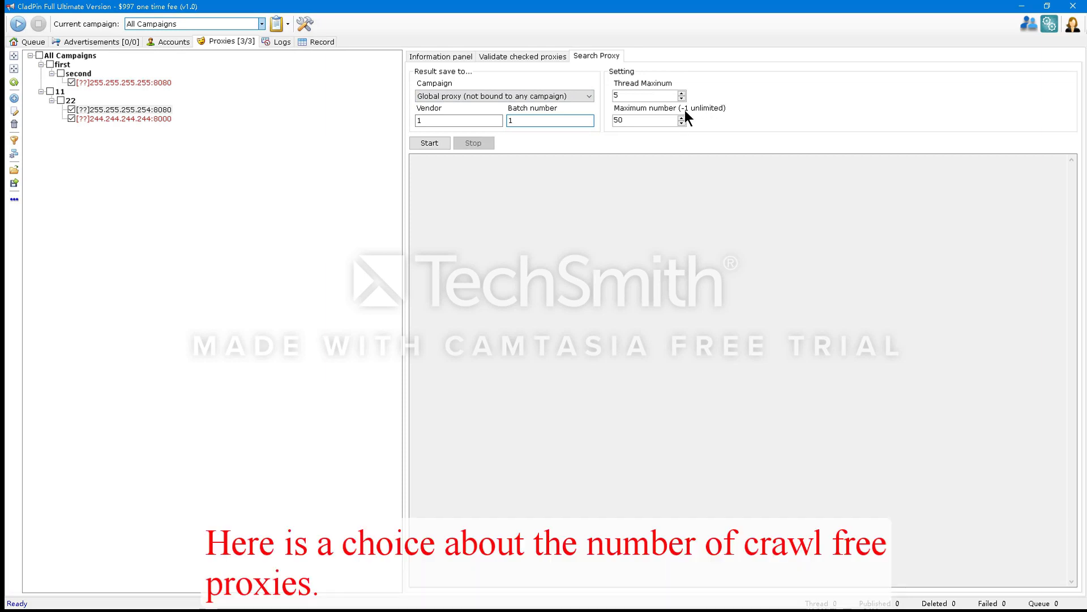
click(647, 122)
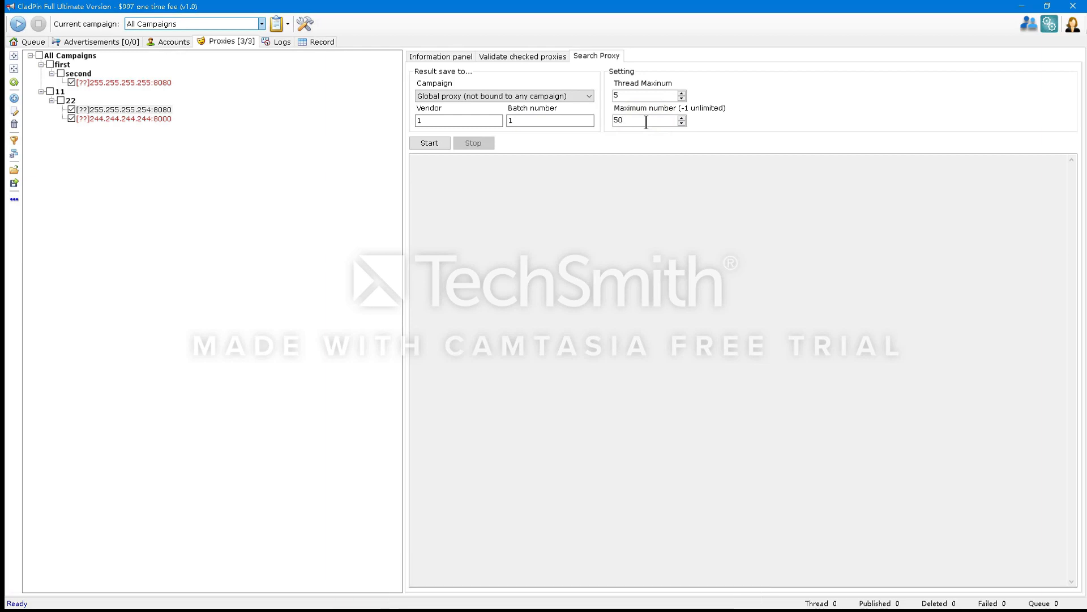
click(430, 143)
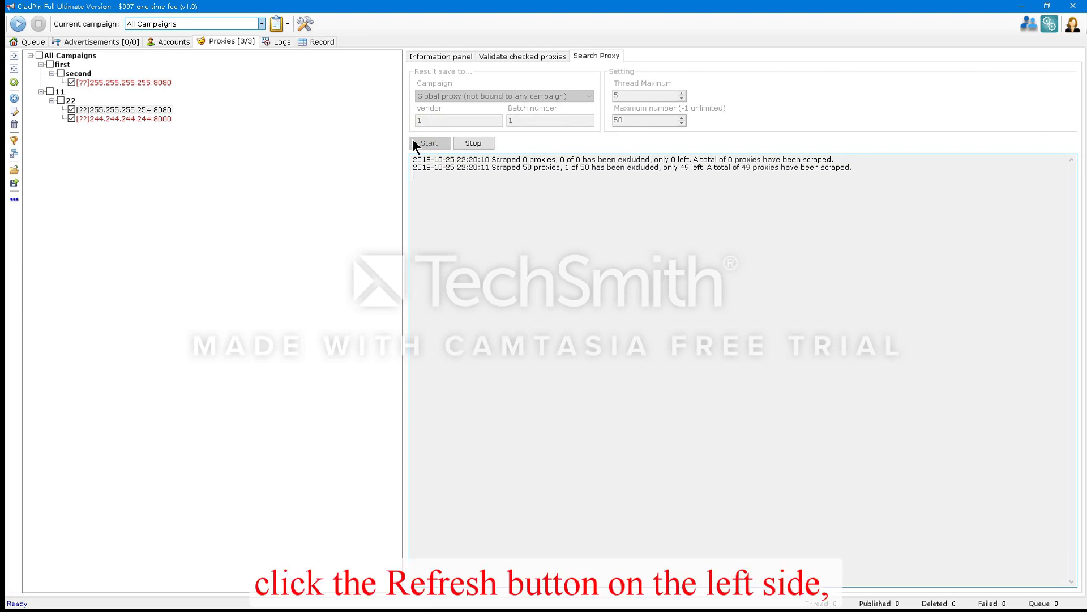
click(15, 82)
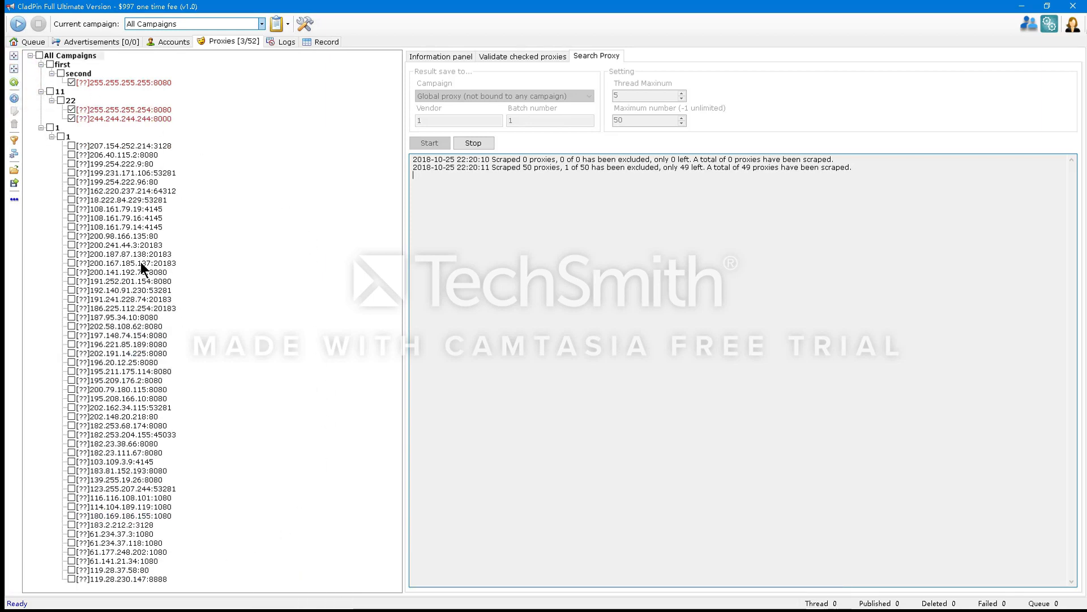
Check all proxies in batch 1 under vendor 1, start validating the checked proxies and stop the run partway.
click(61, 137)
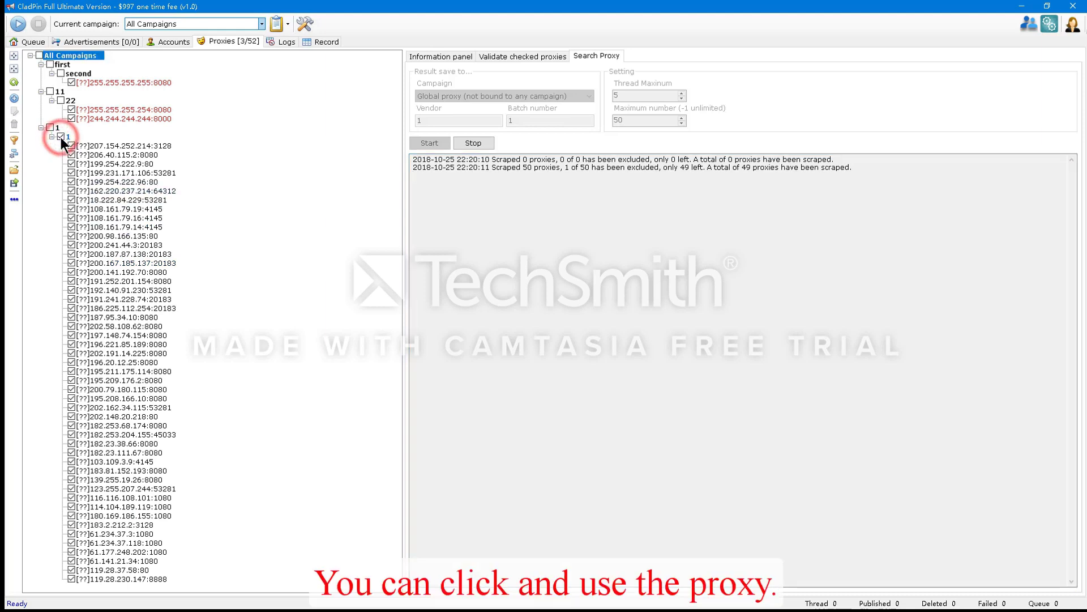
click(539, 56)
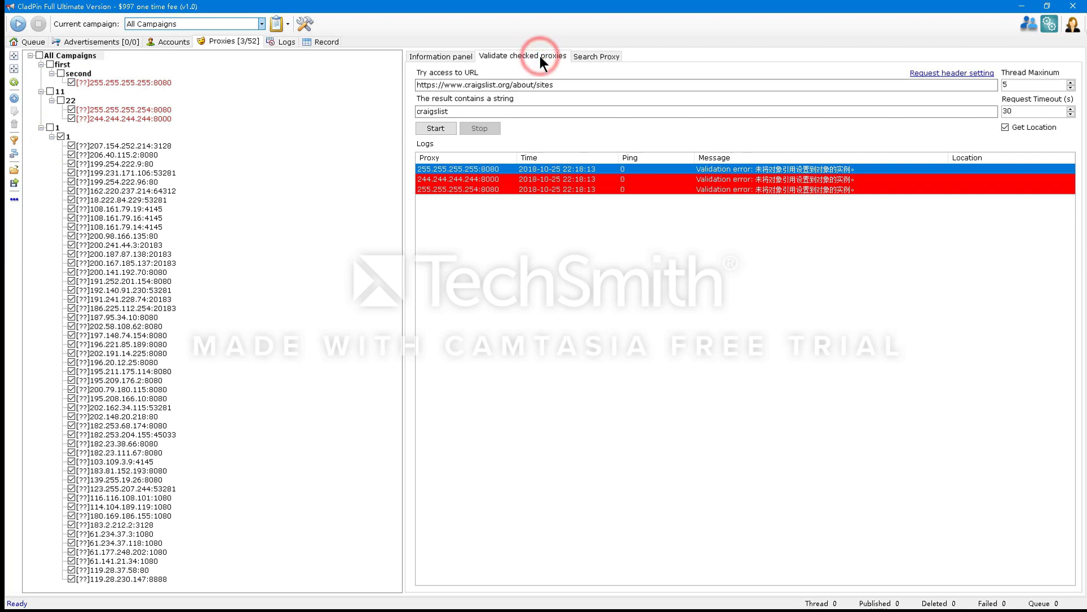
click(442, 129)
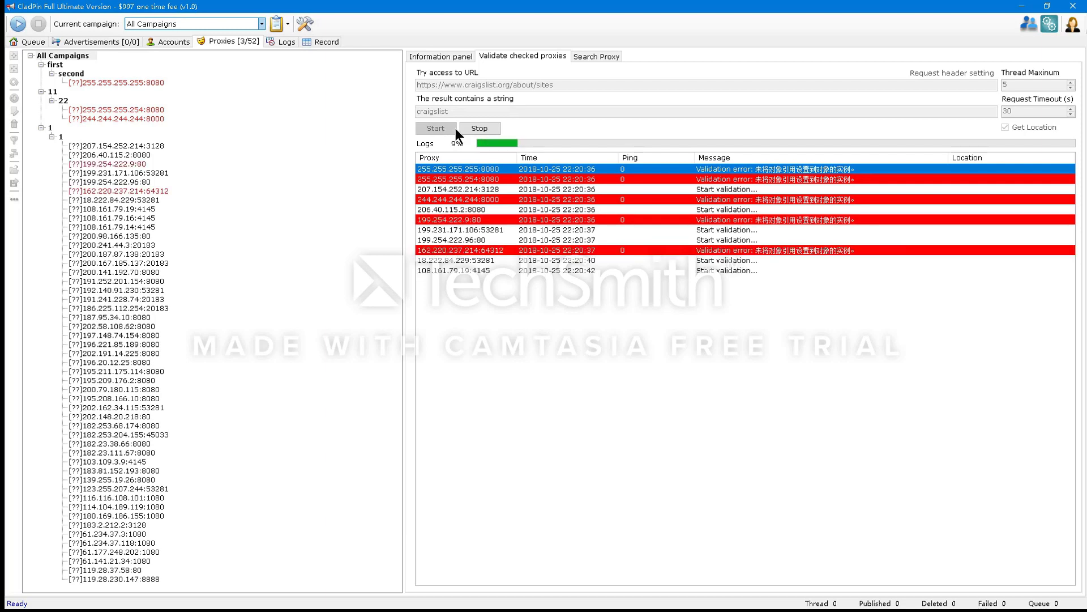
click(497, 127)
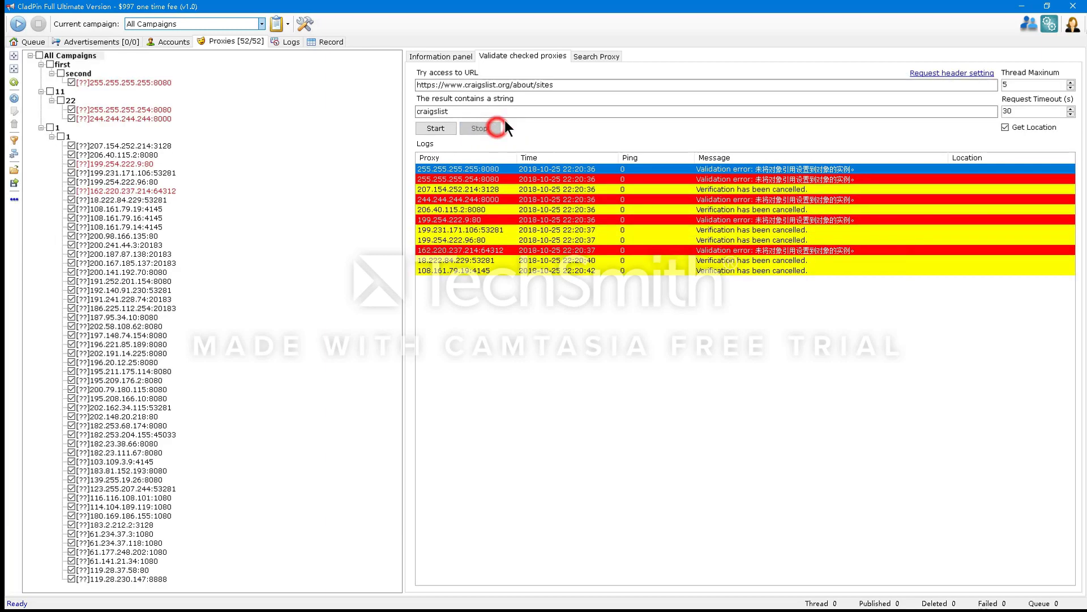
click(595, 83)
drag(574, 87, 444, 87)
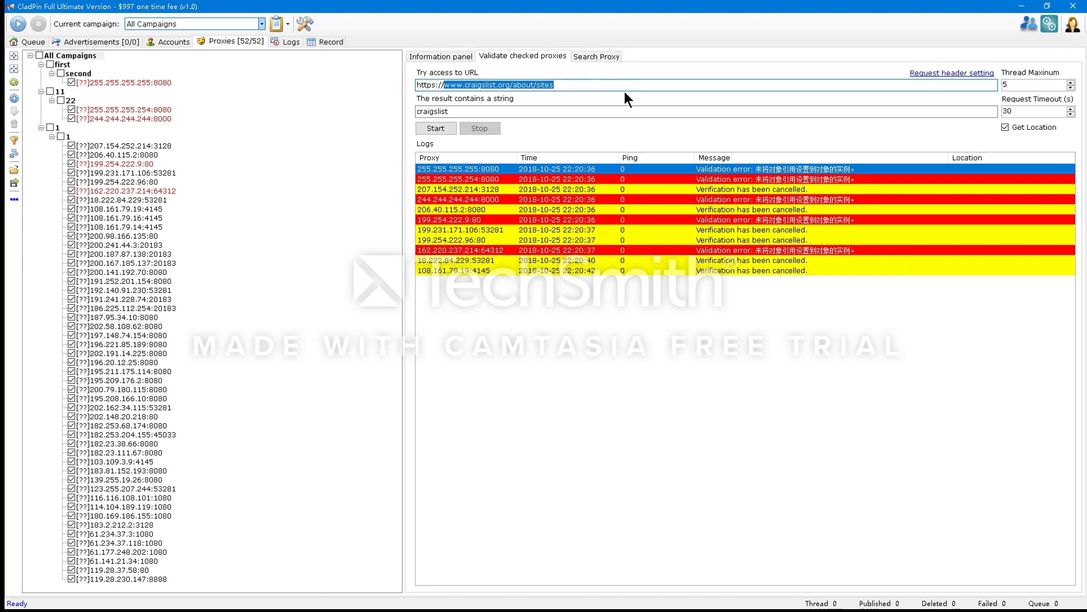
text(www.)
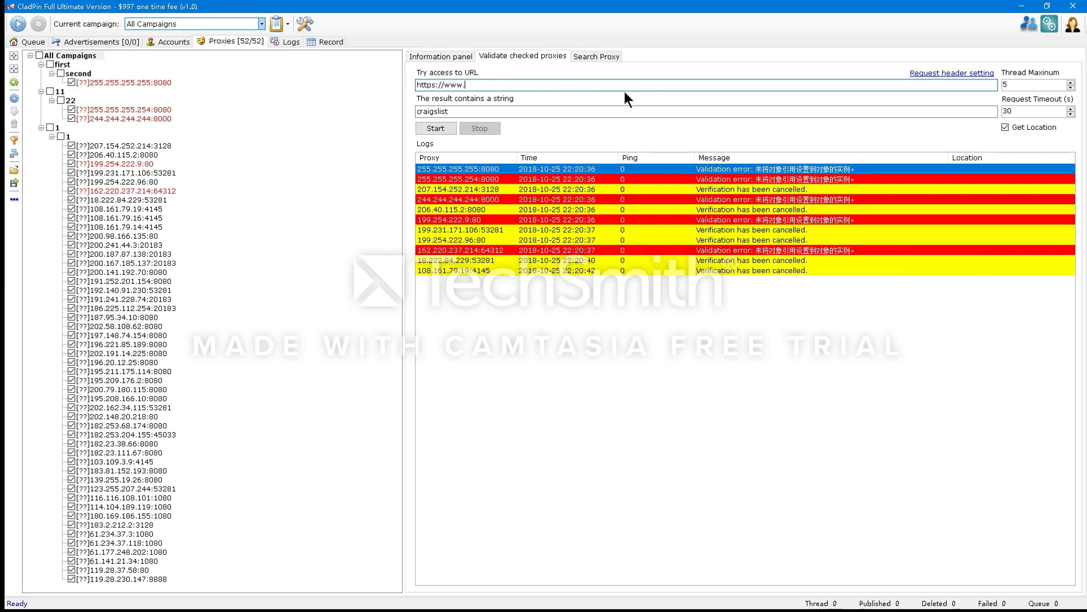
text(amazon.com)
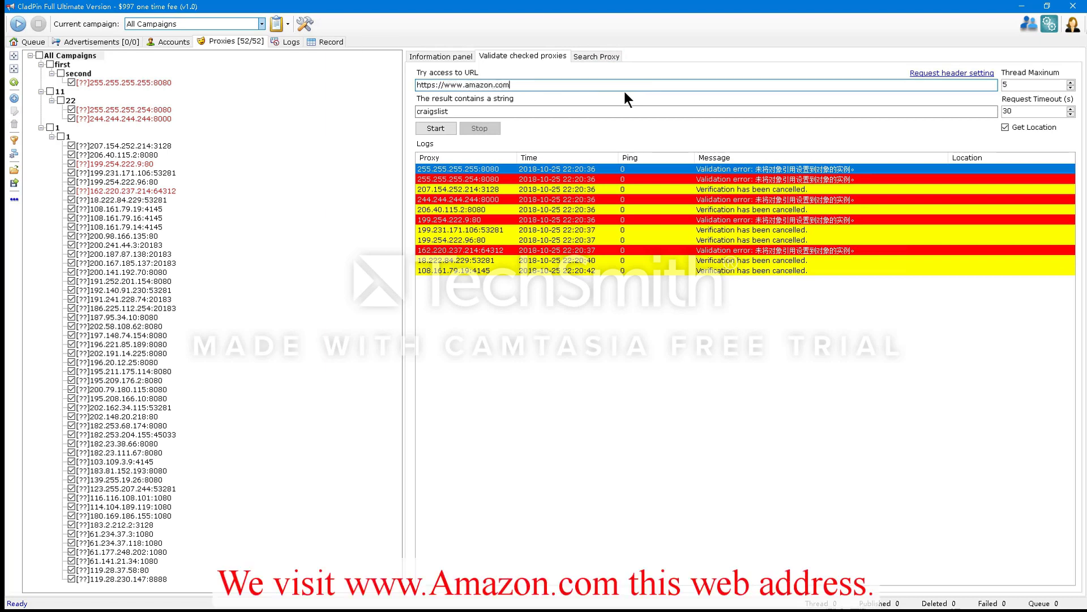
double_click(505, 111)
text(amazon)
Run the validation of the checked proxies, stop it partway and review the successful and cancelled log entries.
click(444, 125)
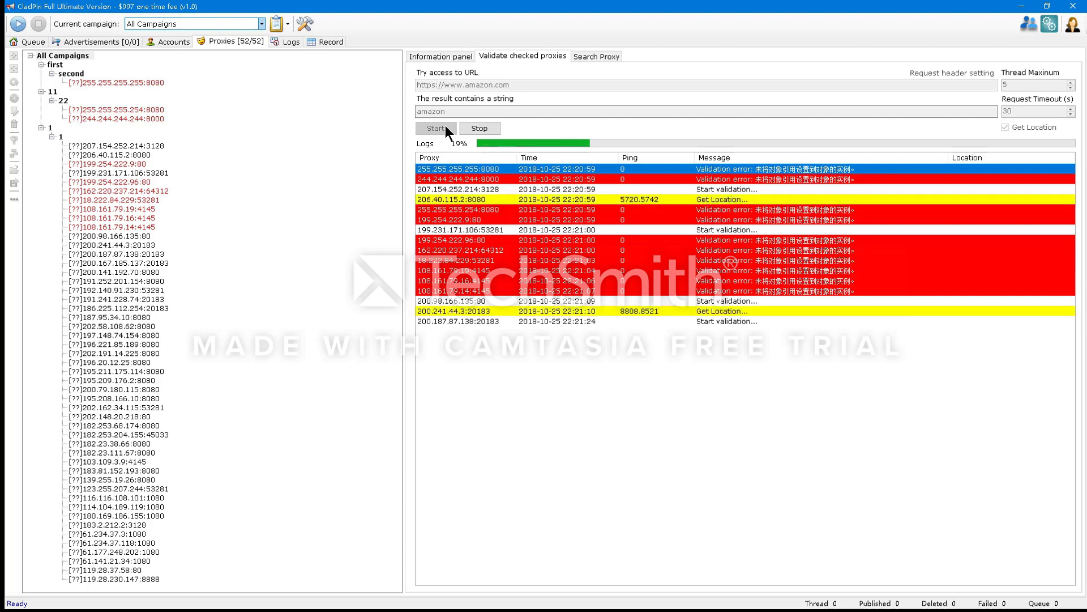
click(469, 129)
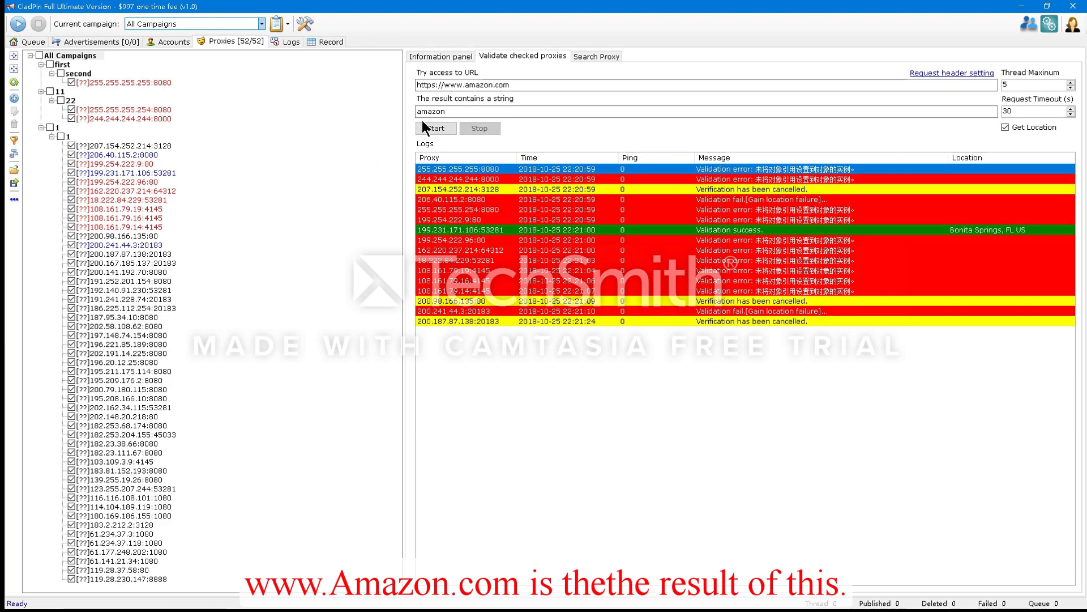
click(528, 112)
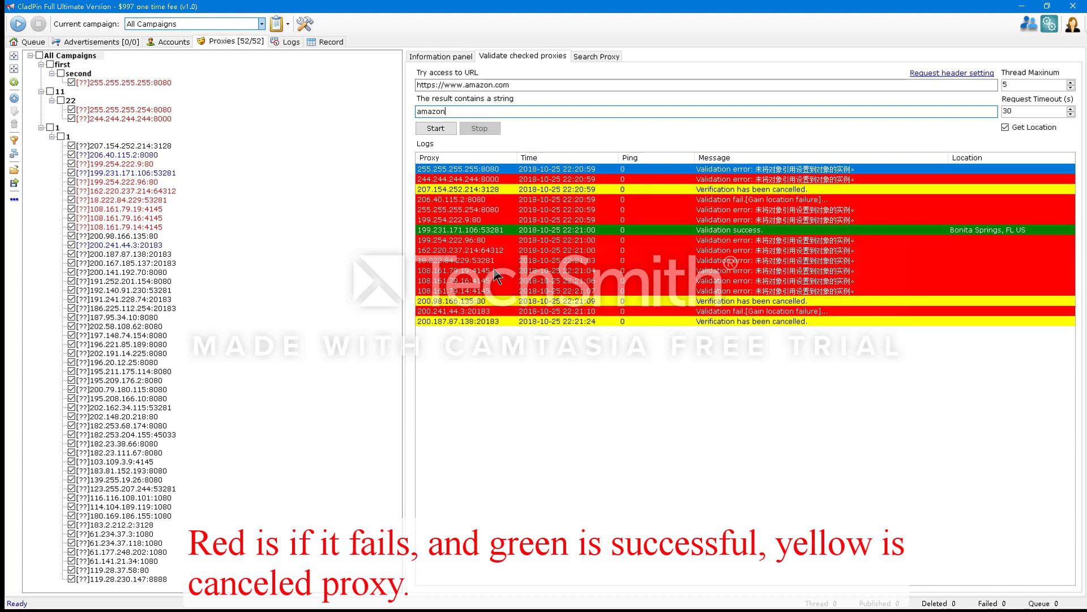
click(484, 232)
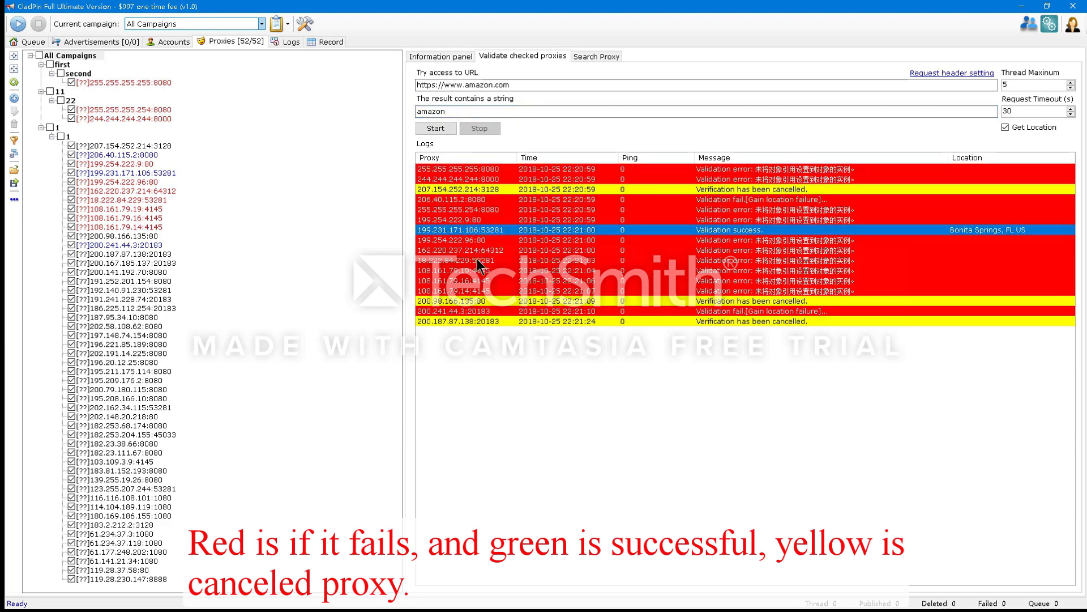
click(483, 301)
Compare the details of the first four proxies in batch 1, ending with 199.231.171.106:53281, with the validation log.
click(119, 146)
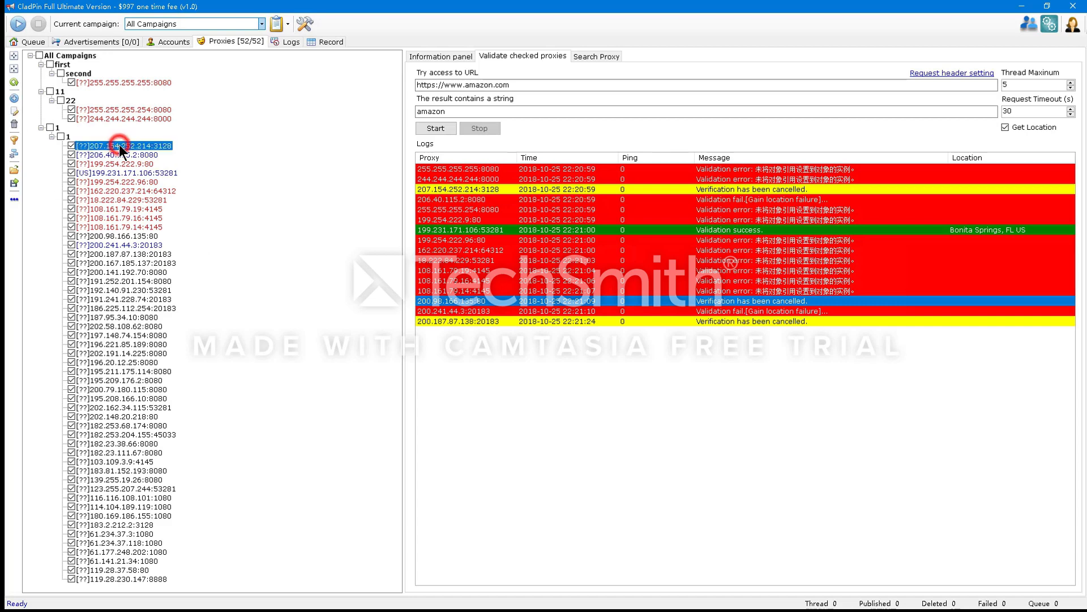
click(452, 59)
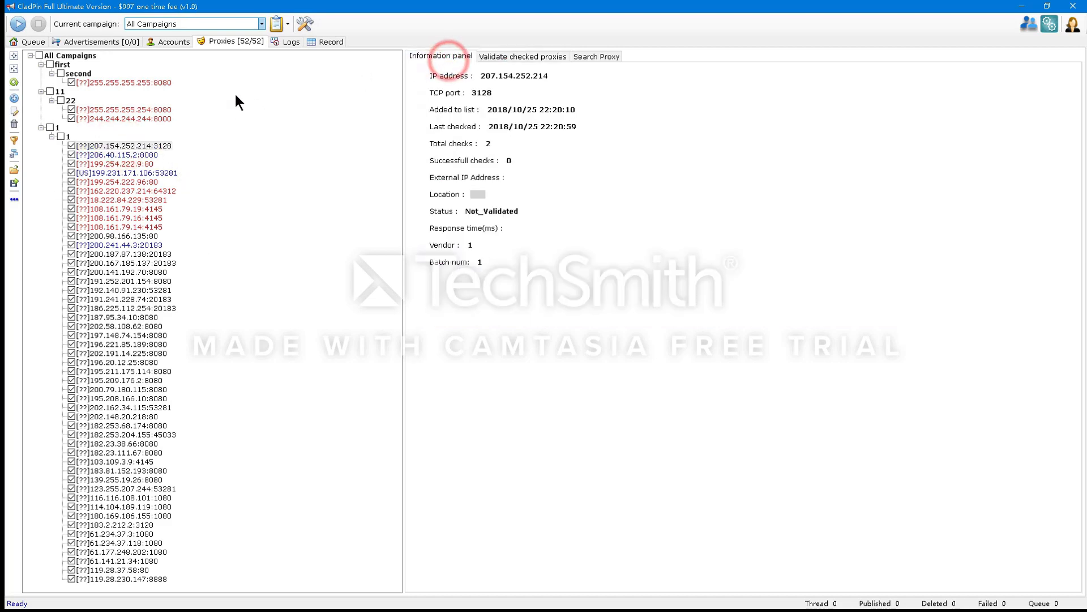
click(139, 154)
click(132, 165)
click(134, 175)
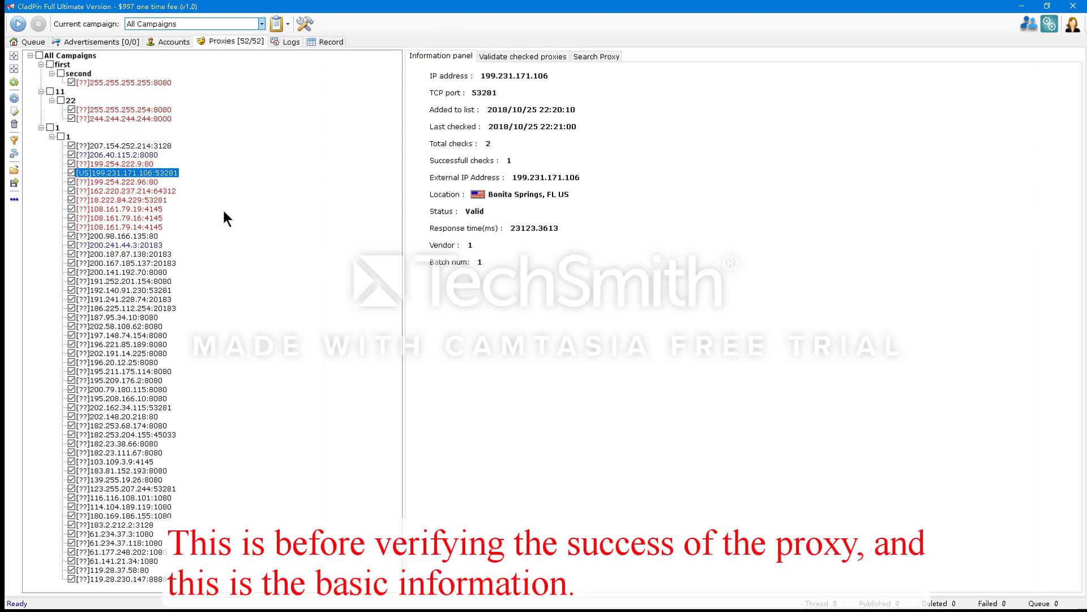
click(531, 57)
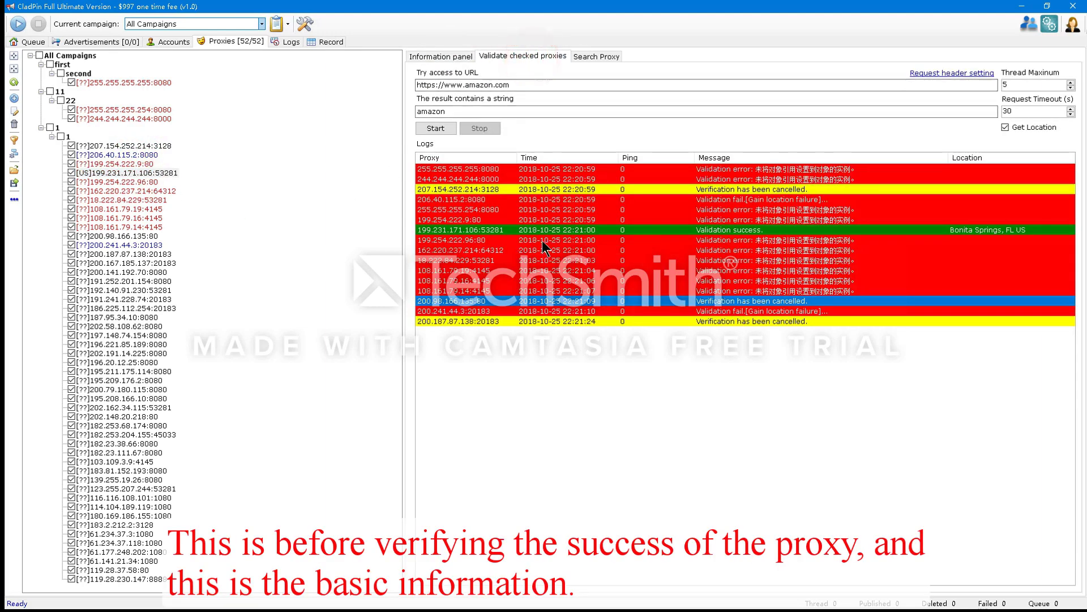
click(468, 60)
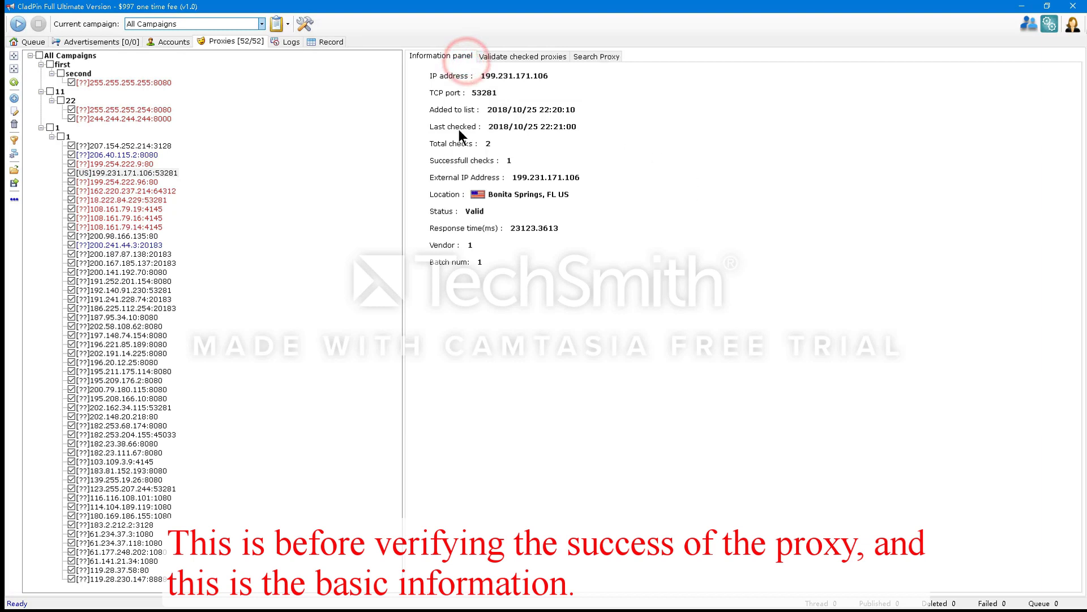